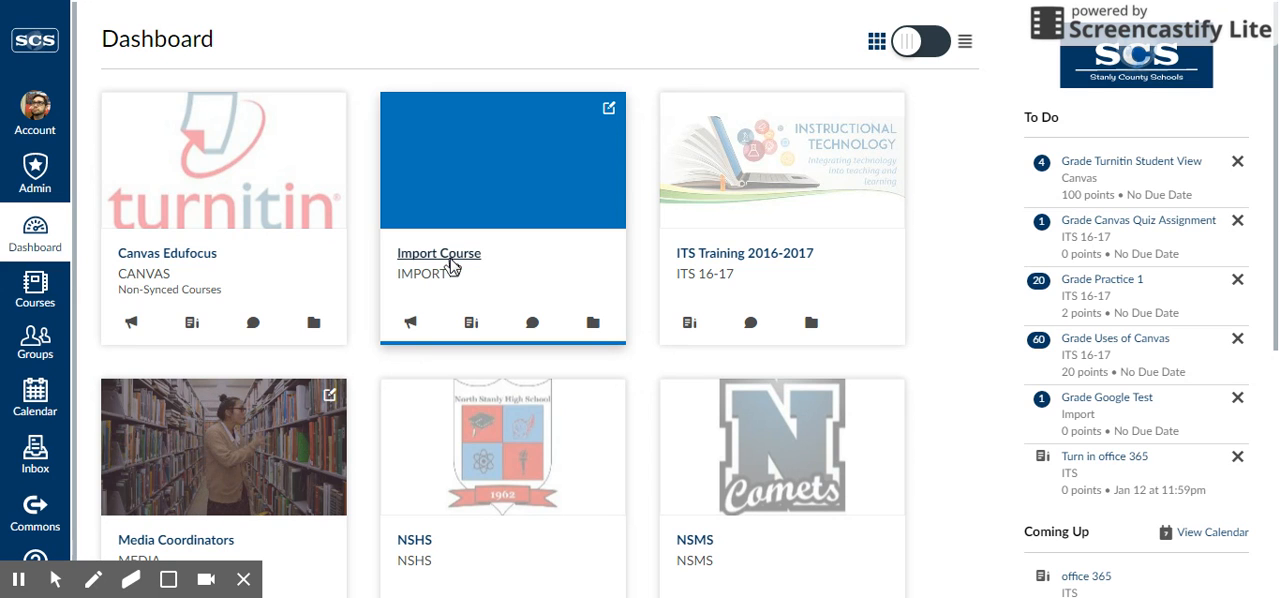
Start a new assignment in the Import Course
click(450, 263)
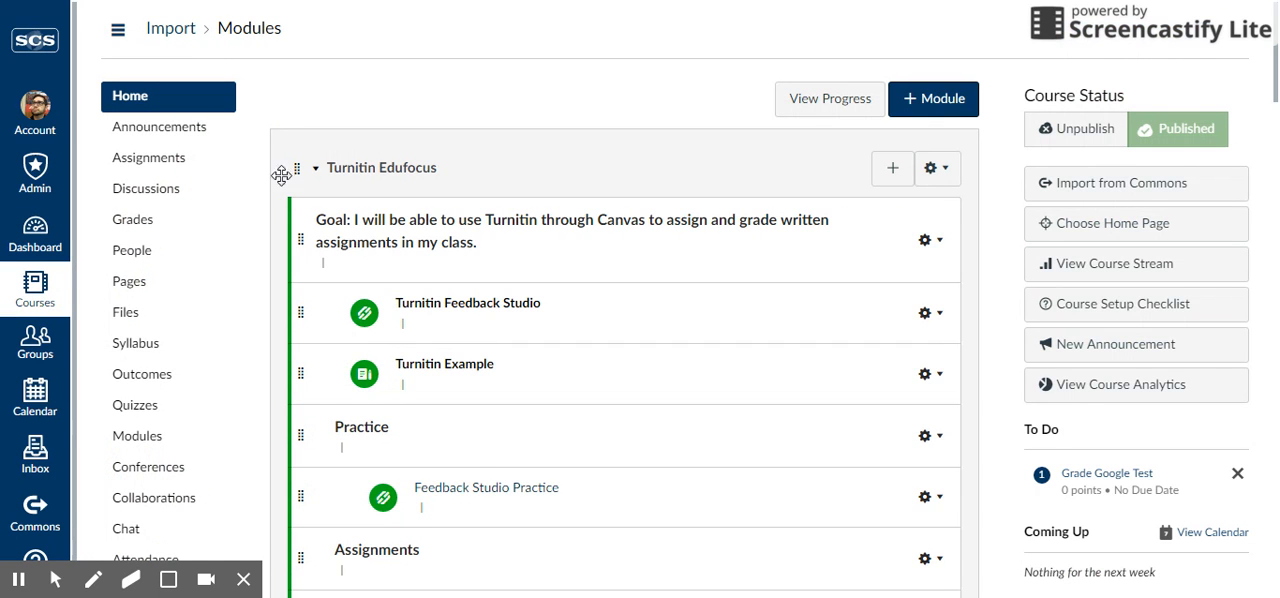
click(163, 168)
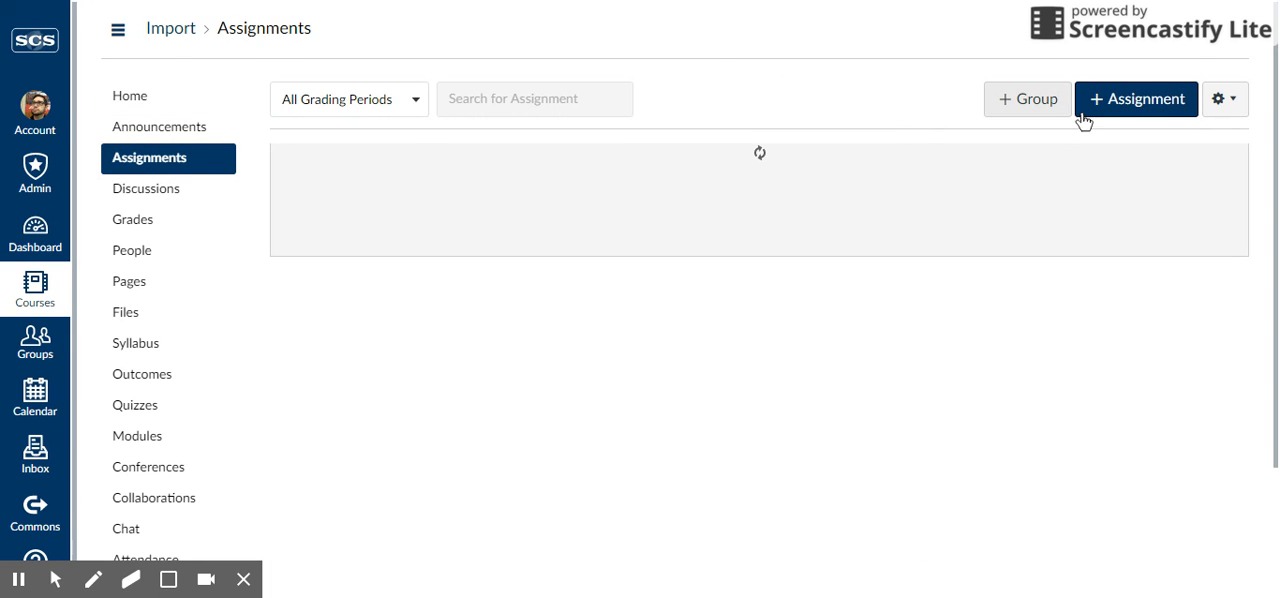
click(1128, 107)
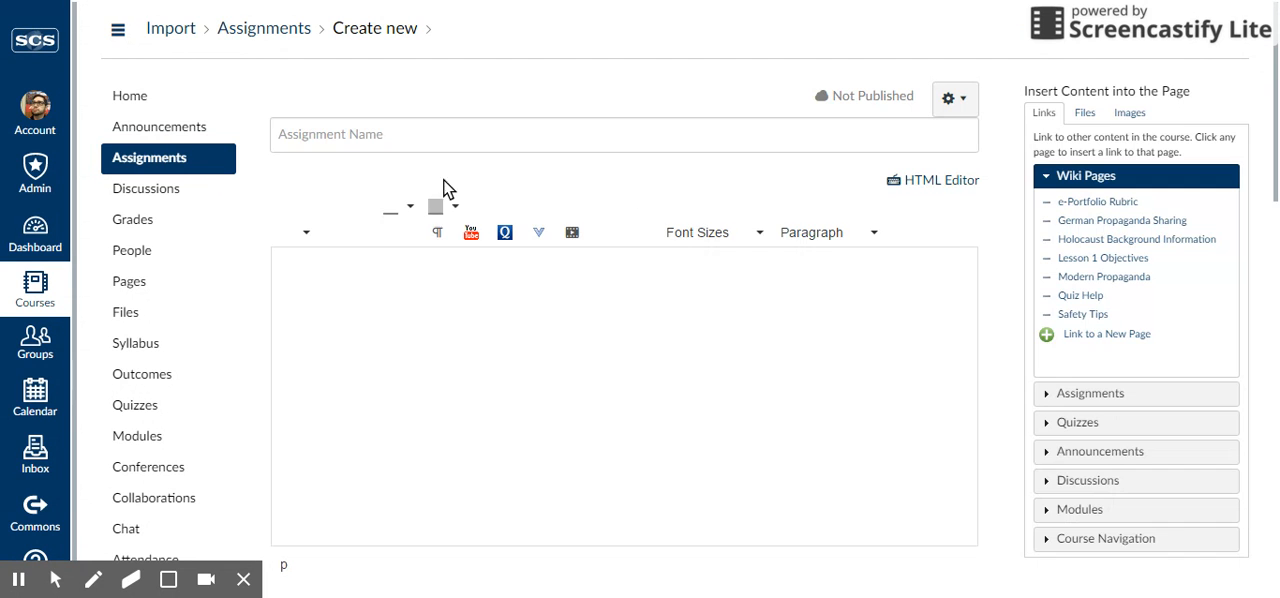
Name the assignment "Google Test Assignment" and enter "Directions" as its description
click(403, 135)
text(Go)
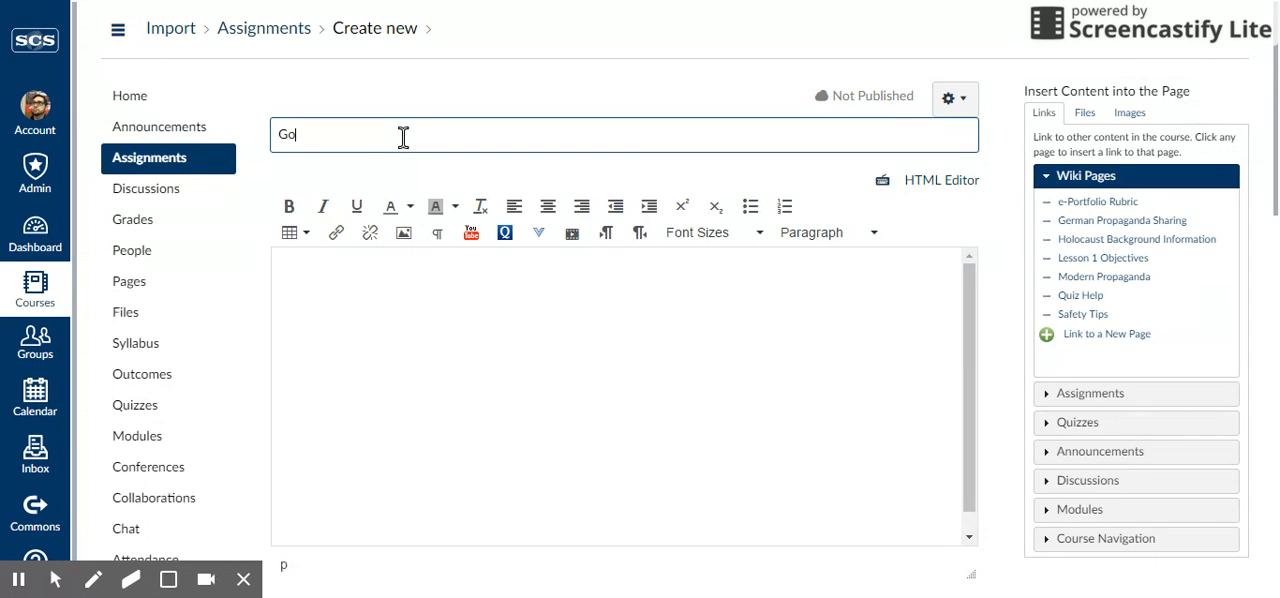
text(ogle Test Assignment)
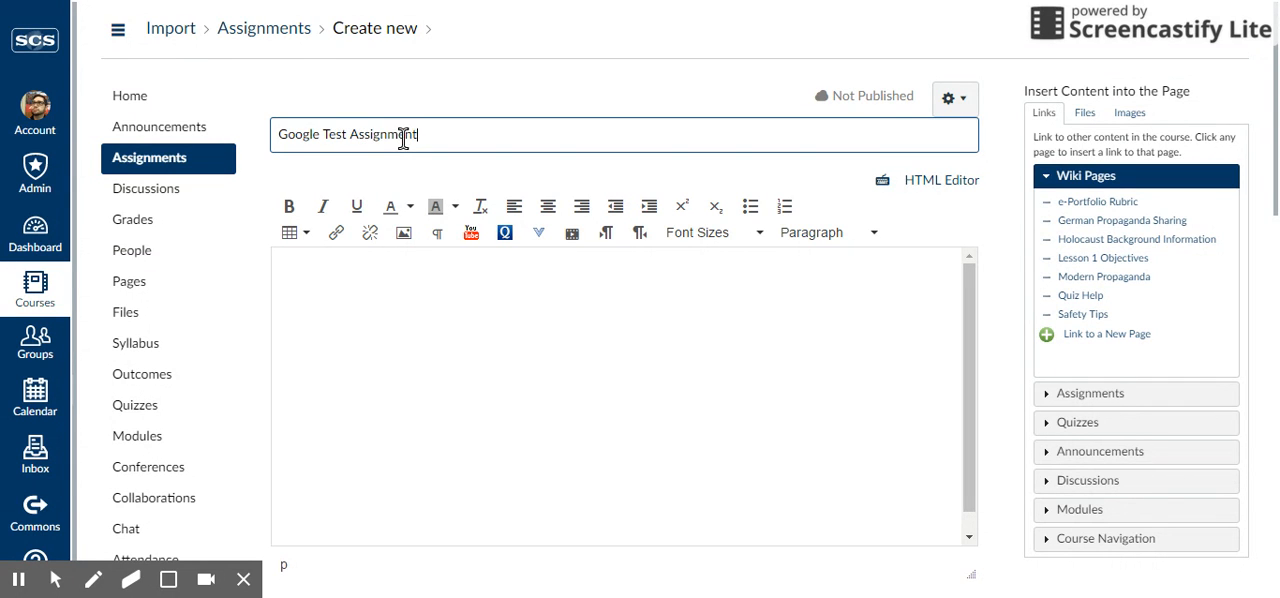
click(458, 268)
text(Di)
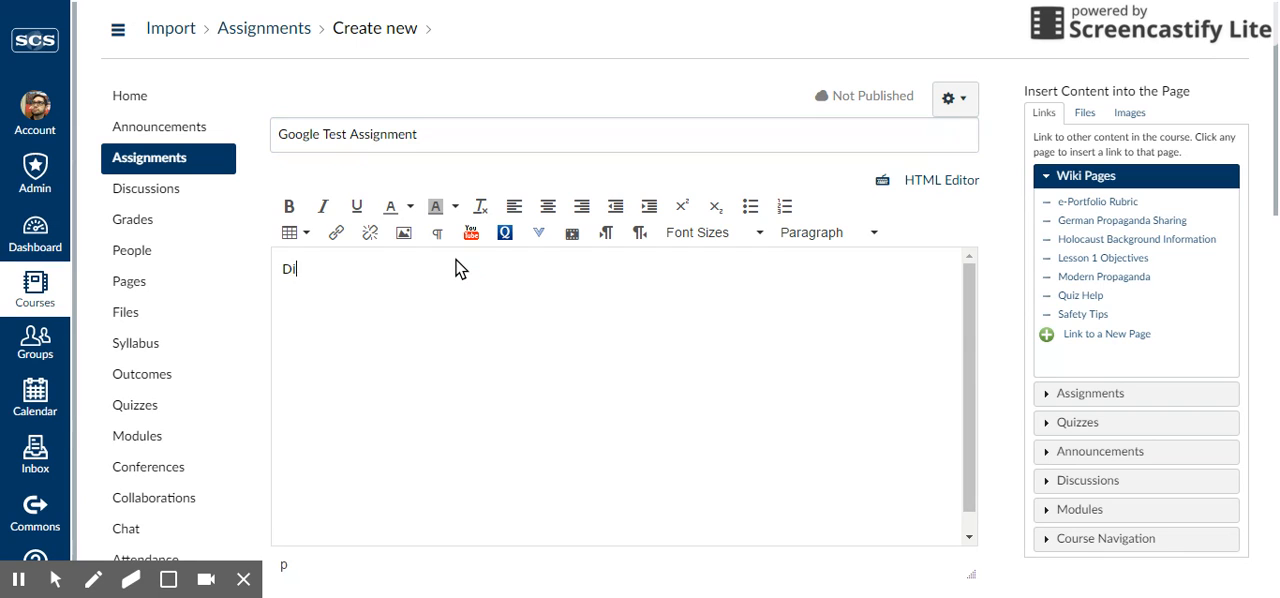
text(rections)
Set the assignment's points to 100 and keep it in the Assignments group
scroll(771, 300, down, 6)
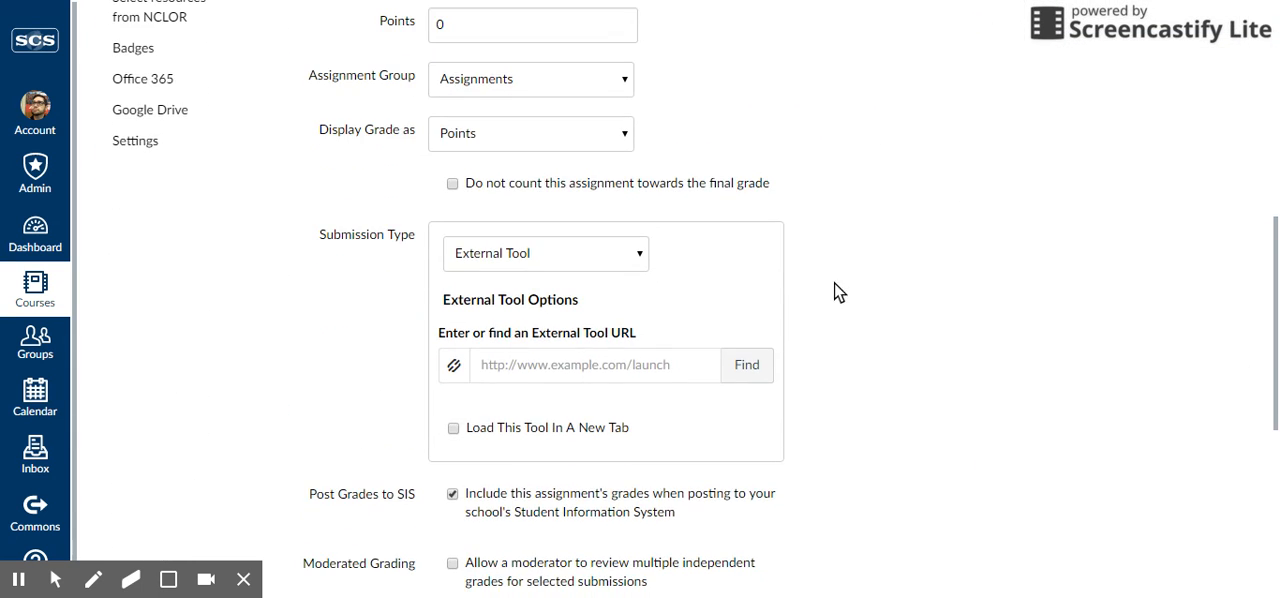
scroll(720, 234, up, 1)
click(515, 114)
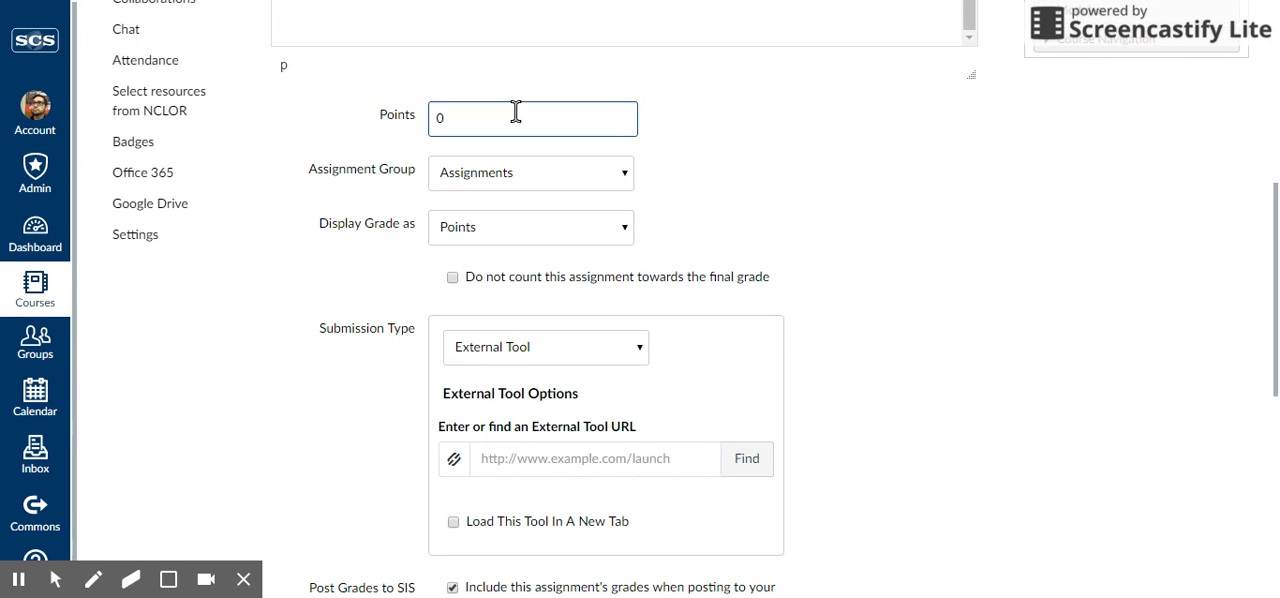
text(100)
click(587, 182)
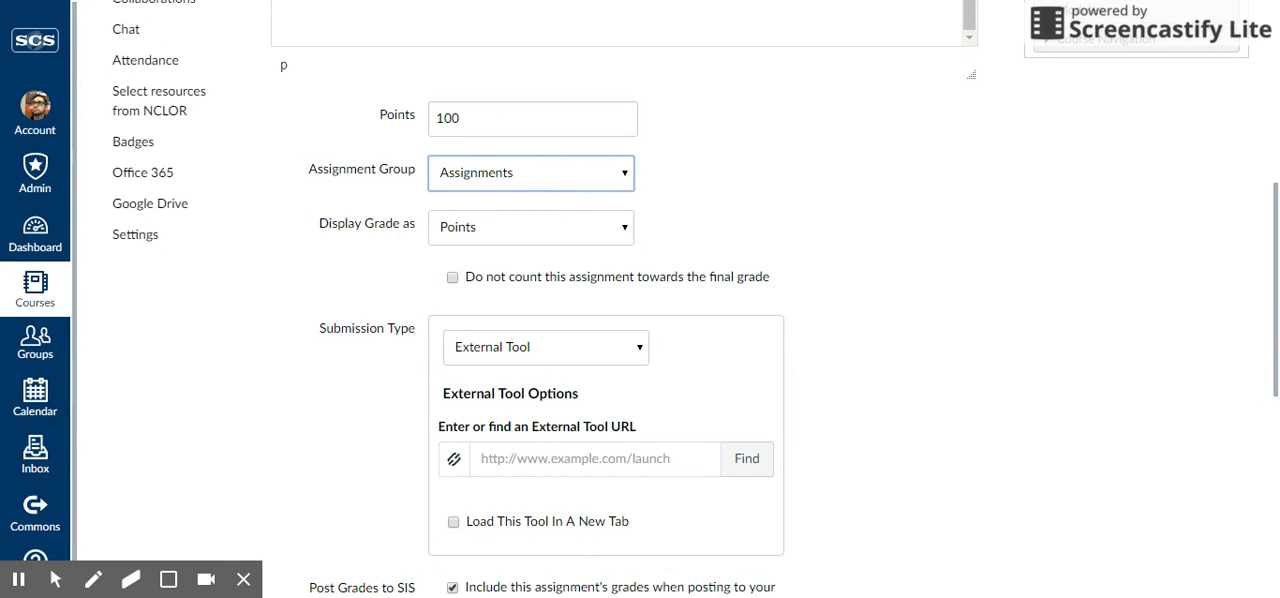
Set the assignment's submission type to No Submission
scroll(646, 257, down, 1)
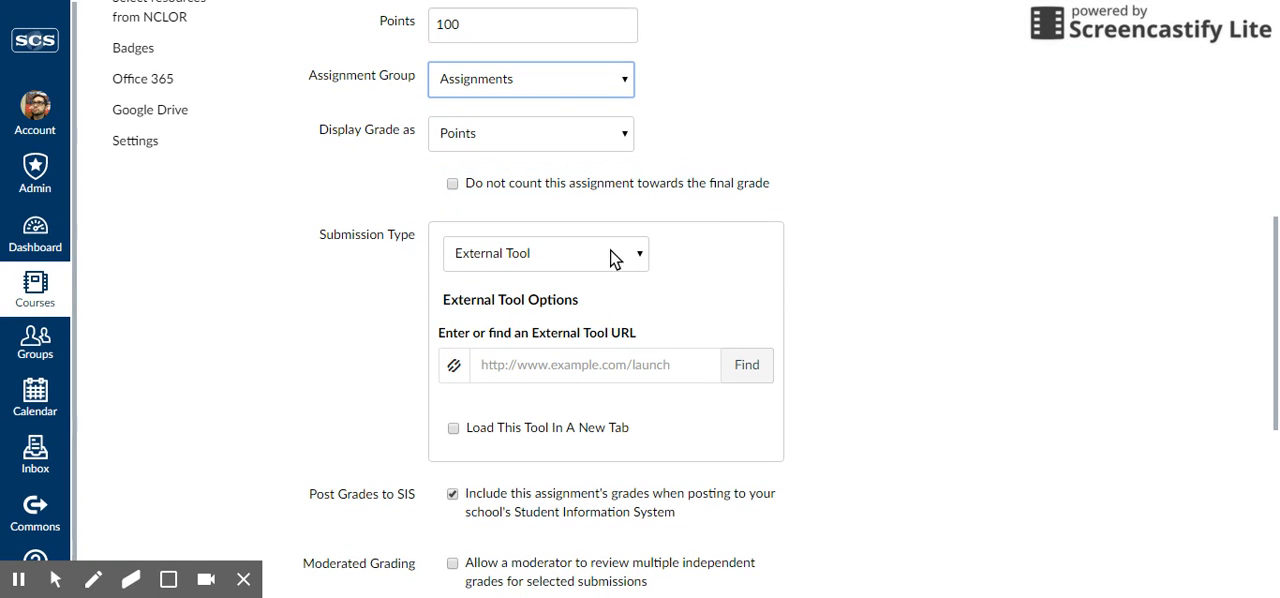
click(561, 253)
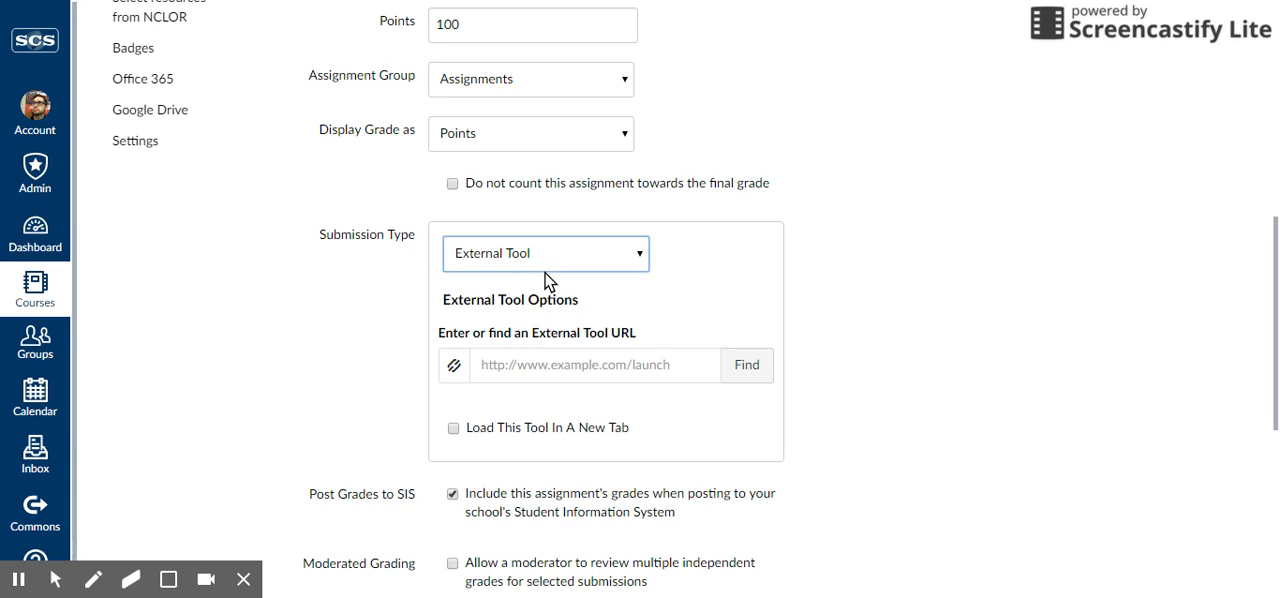
click(543, 287)
click(851, 256)
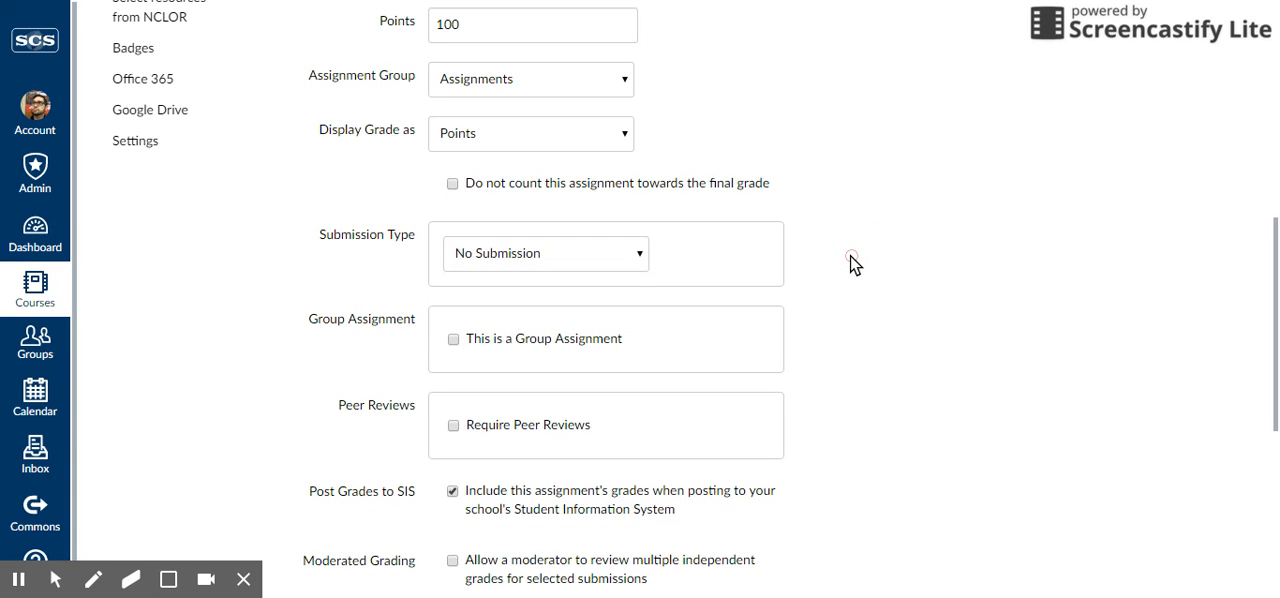
Set the submission type to External Tool and choose Google Docs Cloud Assignment as the tool
click(622, 250)
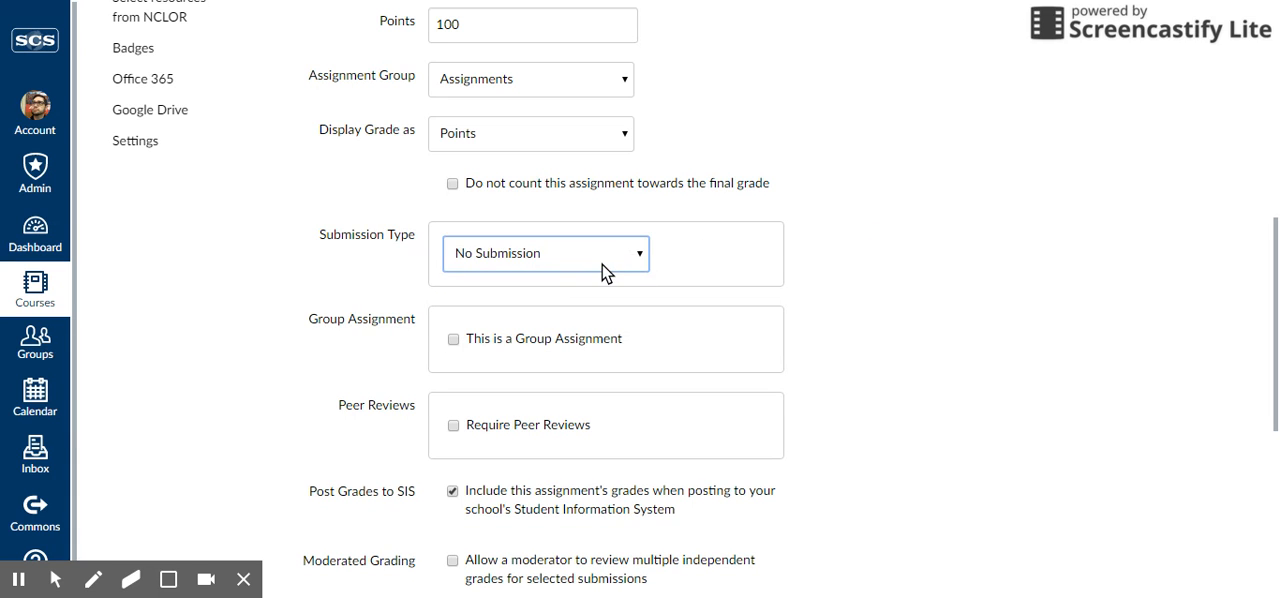
click(543, 332)
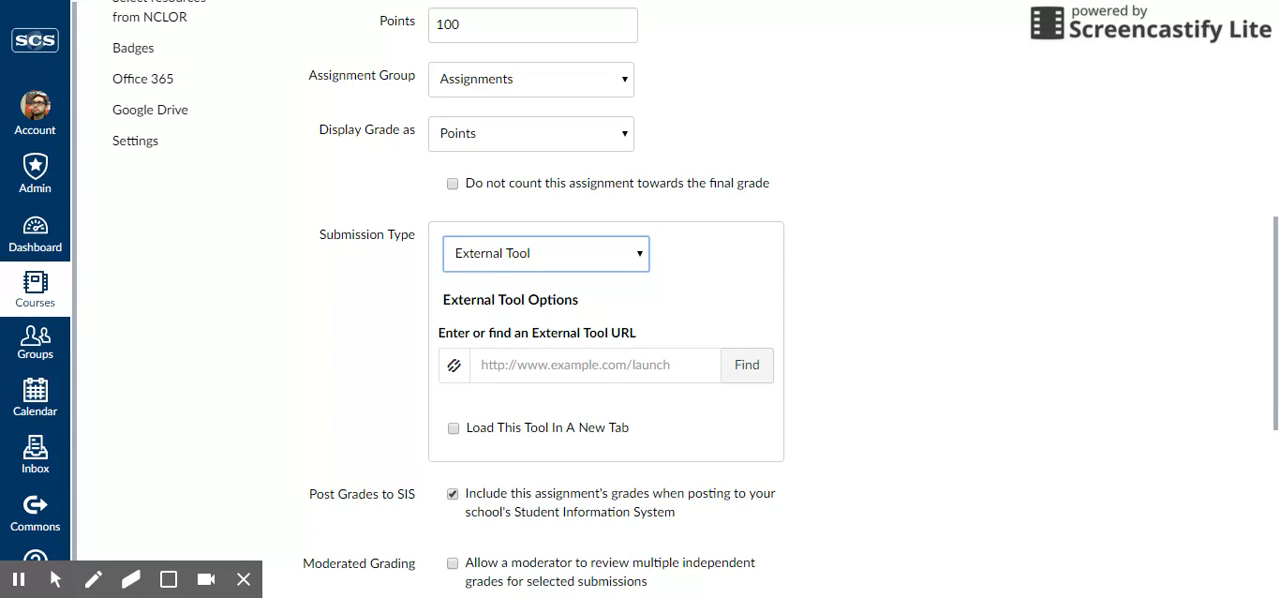
click(652, 366)
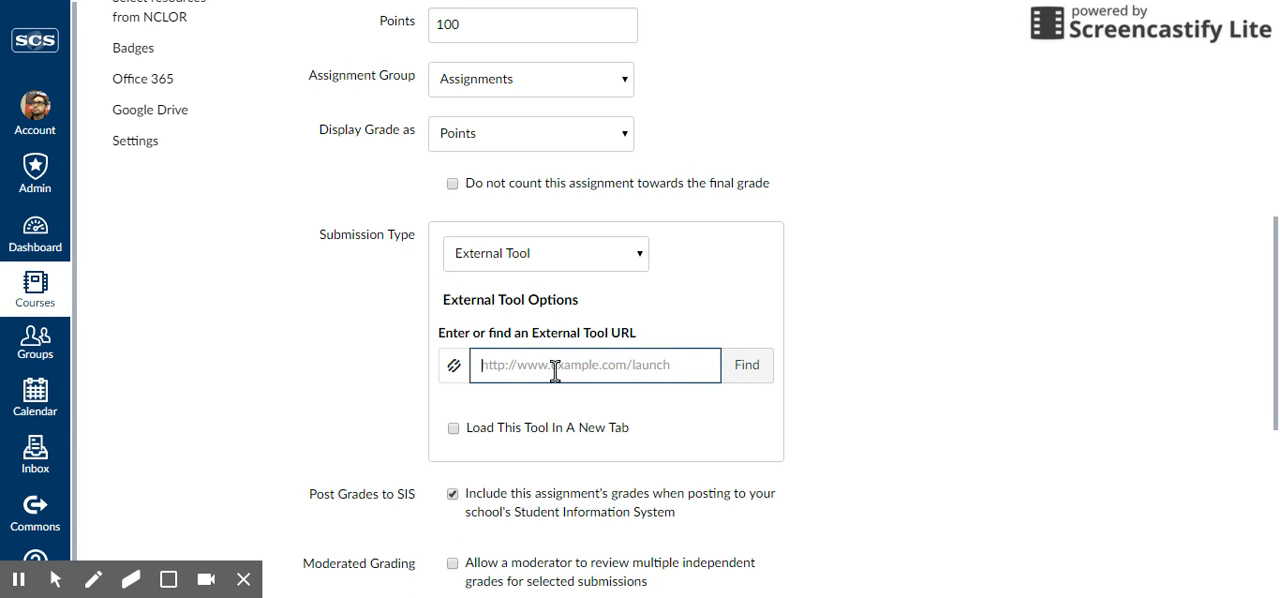
scroll(555, 370, up, 1)
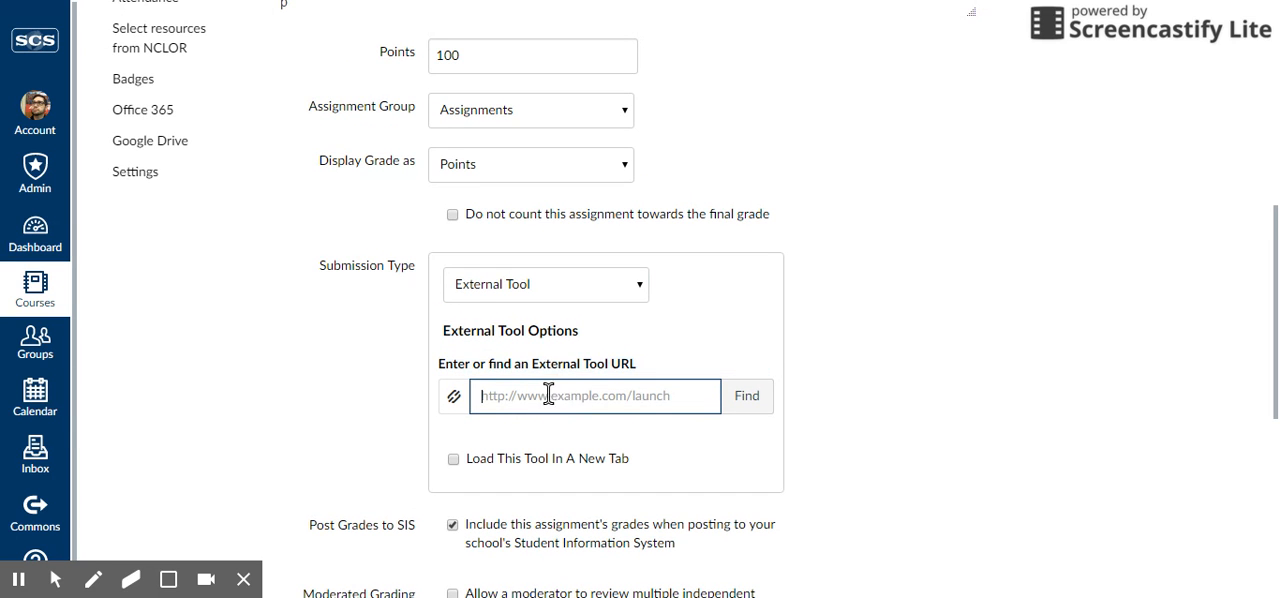
click(758, 396)
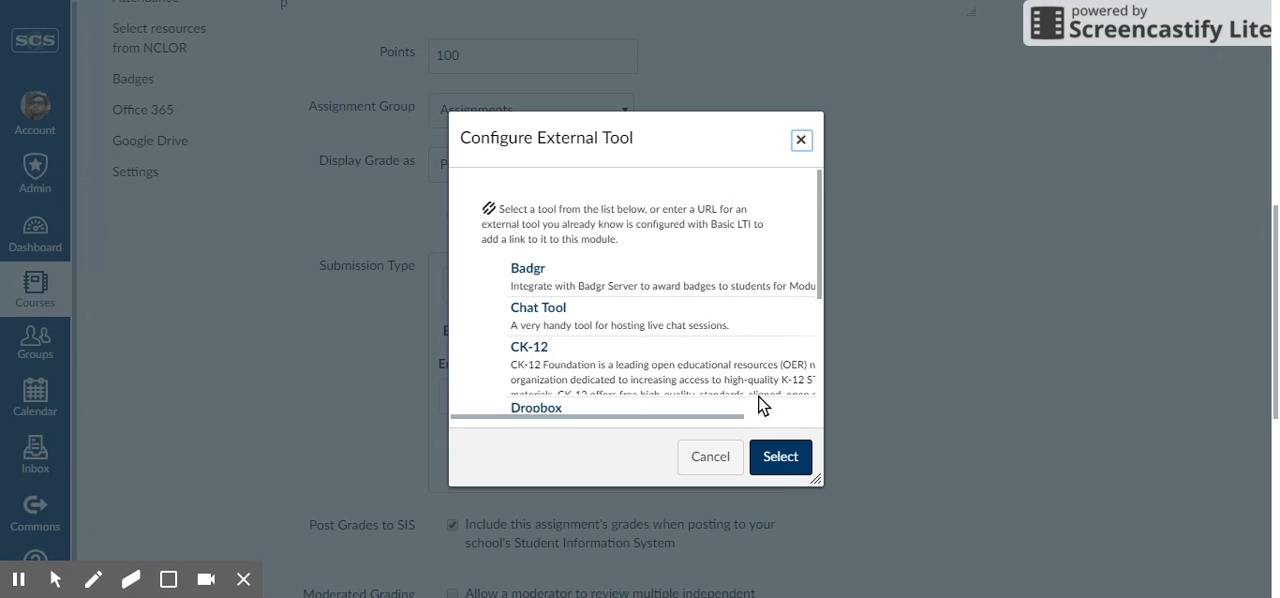
scroll(656, 275, down, 3)
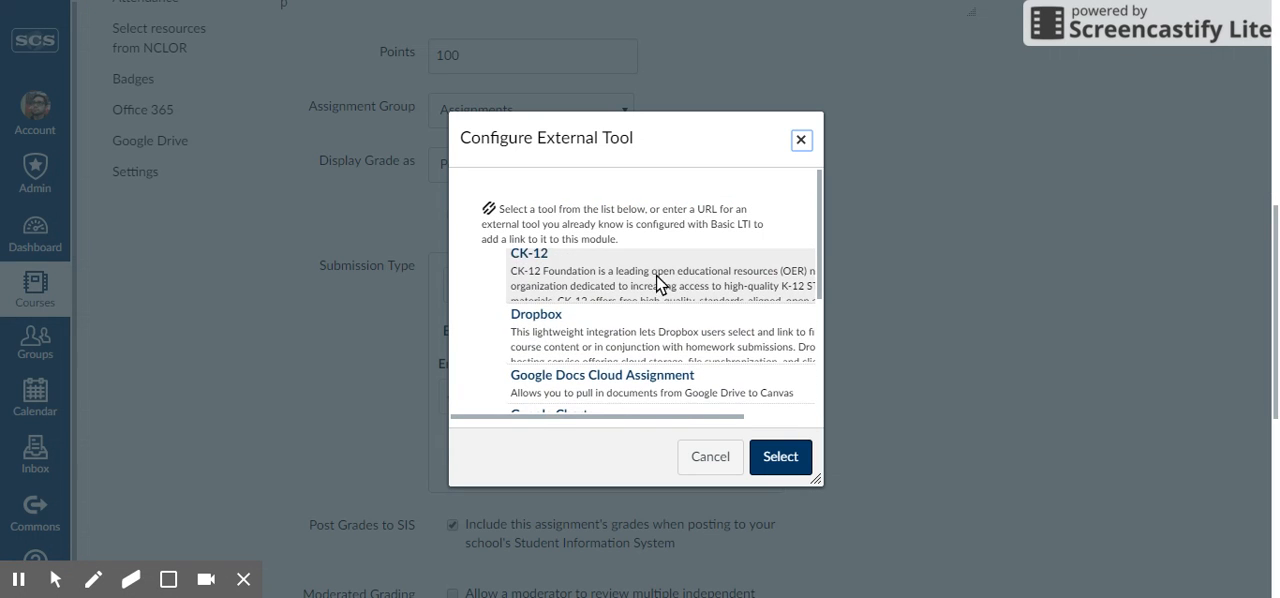
scroll(656, 280, down, 1)
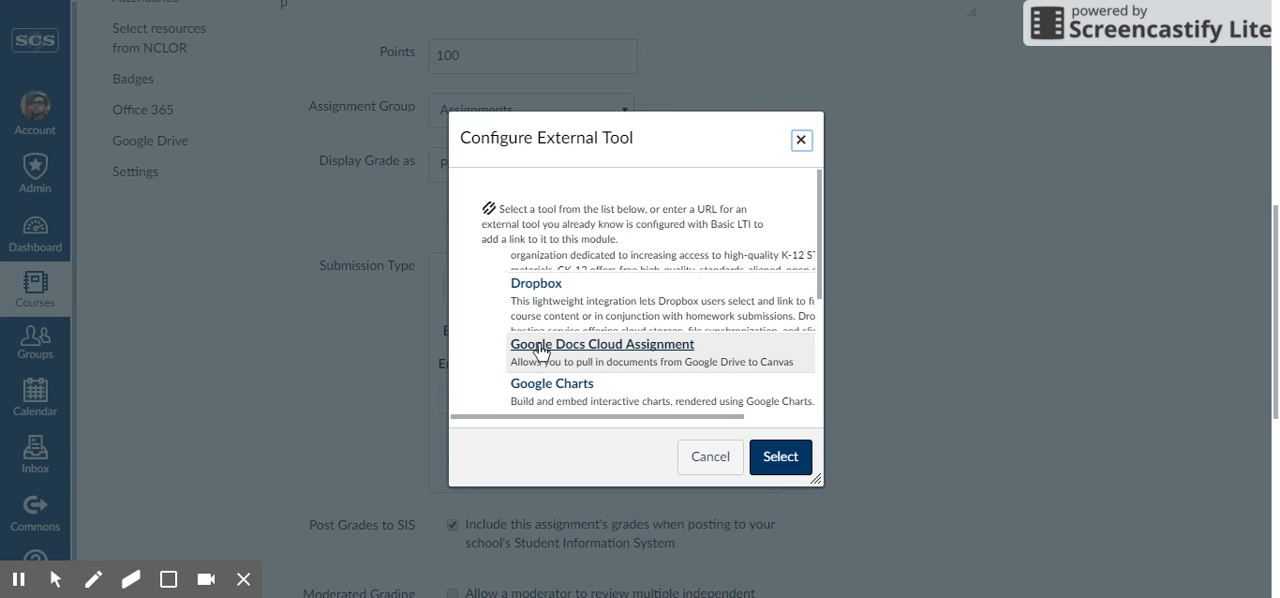
click(576, 350)
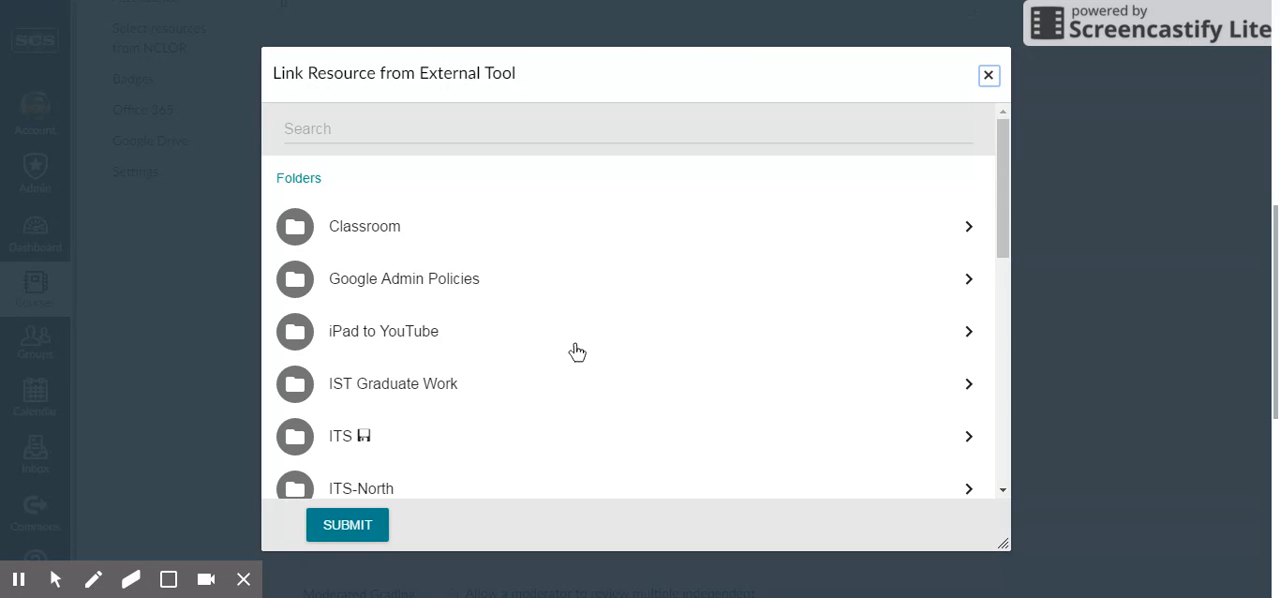
Browse the top-level Drive folders and files, try searching them for "Form", and clear the search
scroll(403, 286, down, 2)
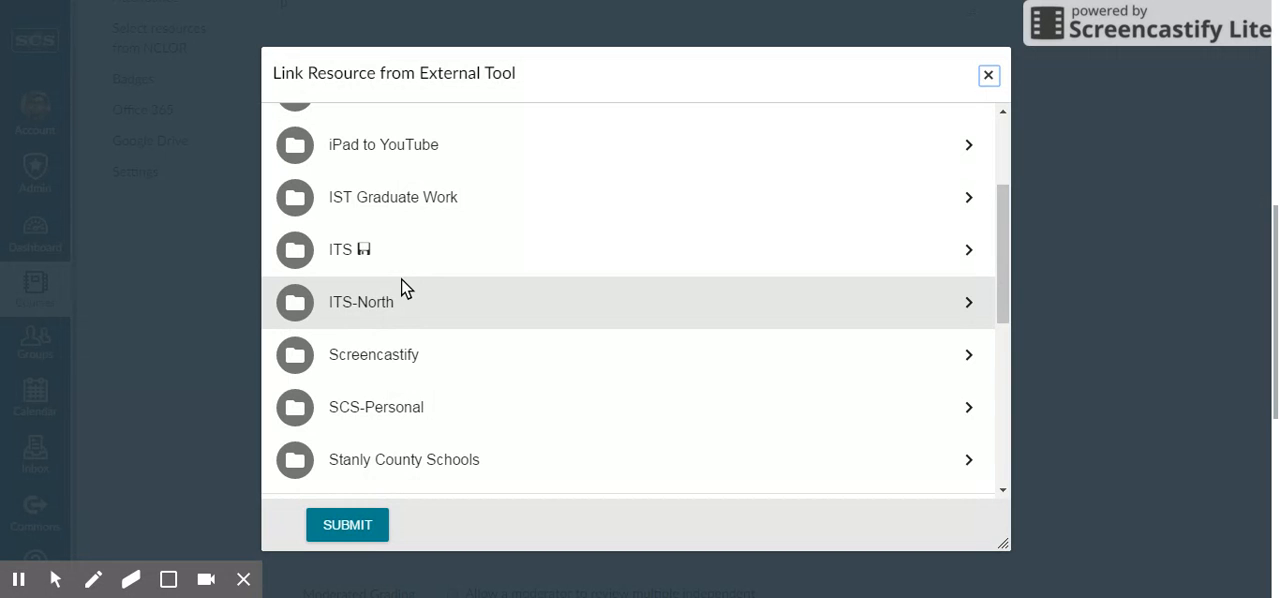
scroll(401, 278, up, 2)
scroll(383, 283, down, 1)
scroll(430, 300, down, 3)
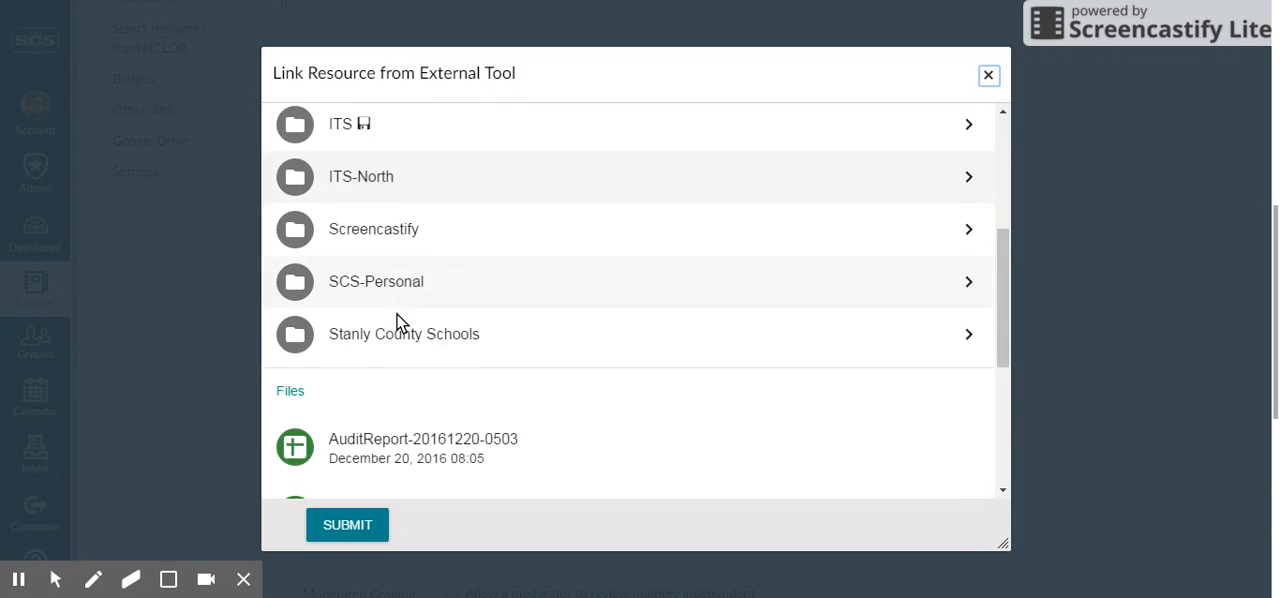
scroll(482, 320, up, 1)
scroll(503, 350, up, 3)
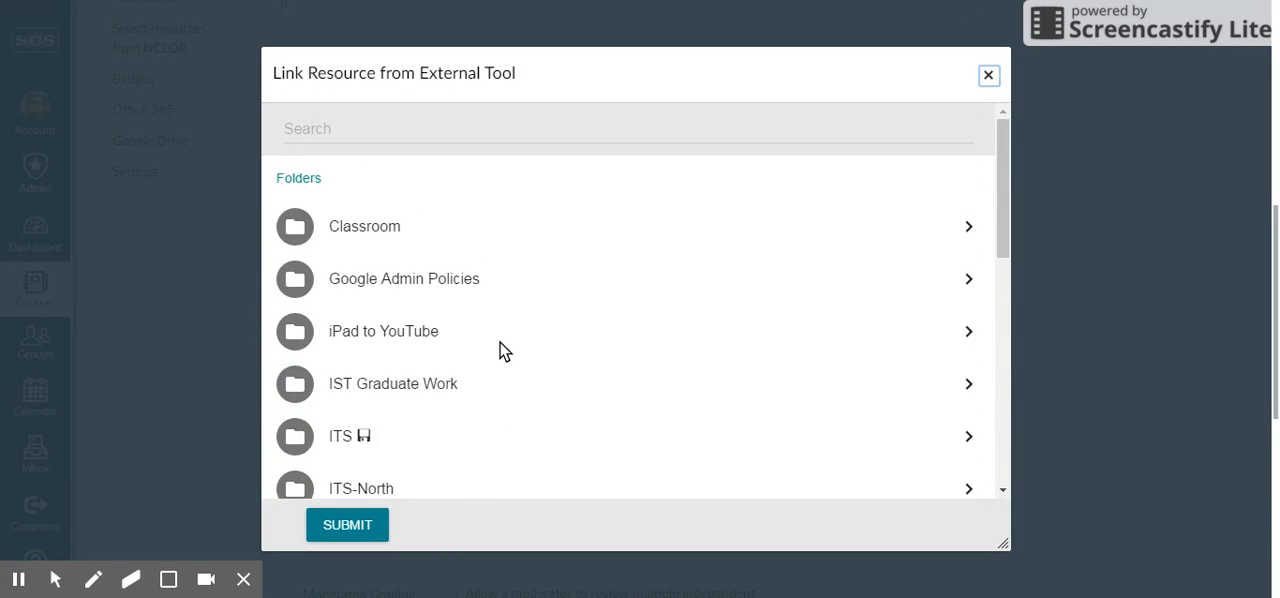
click(401, 135)
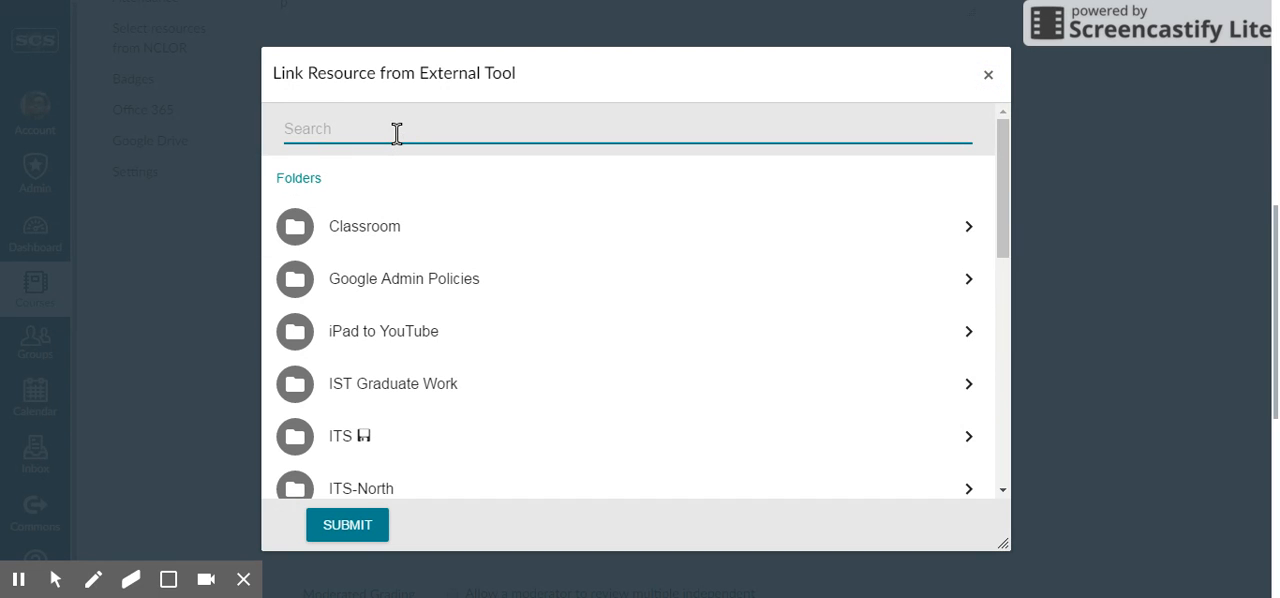
text(Form)
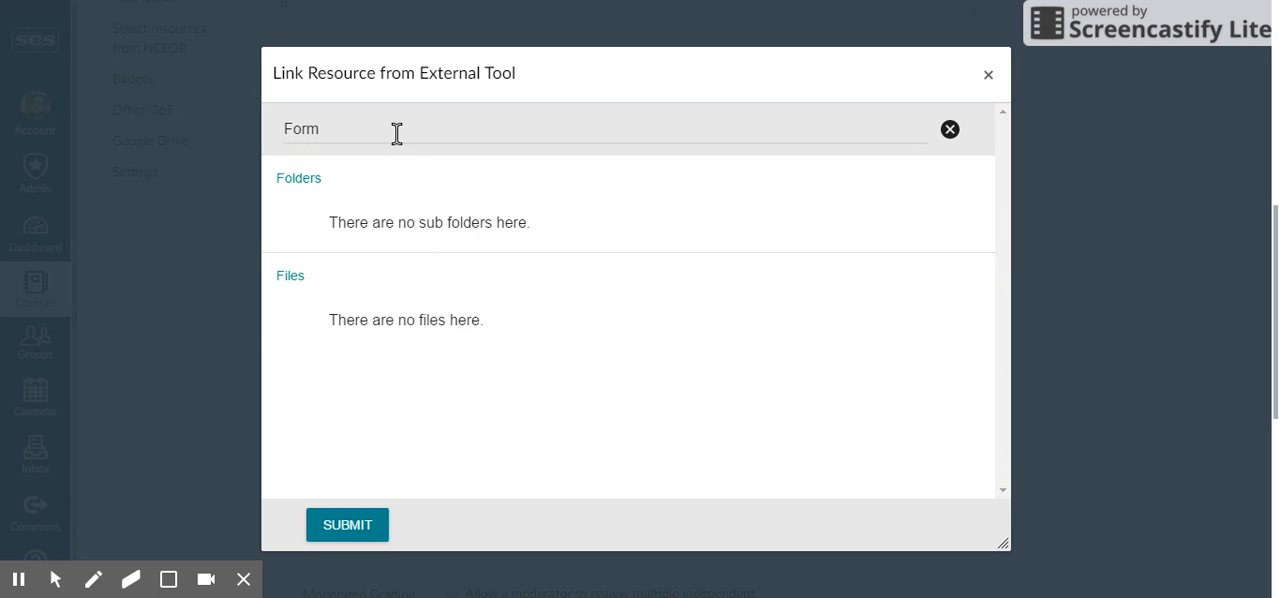
click(399, 133)
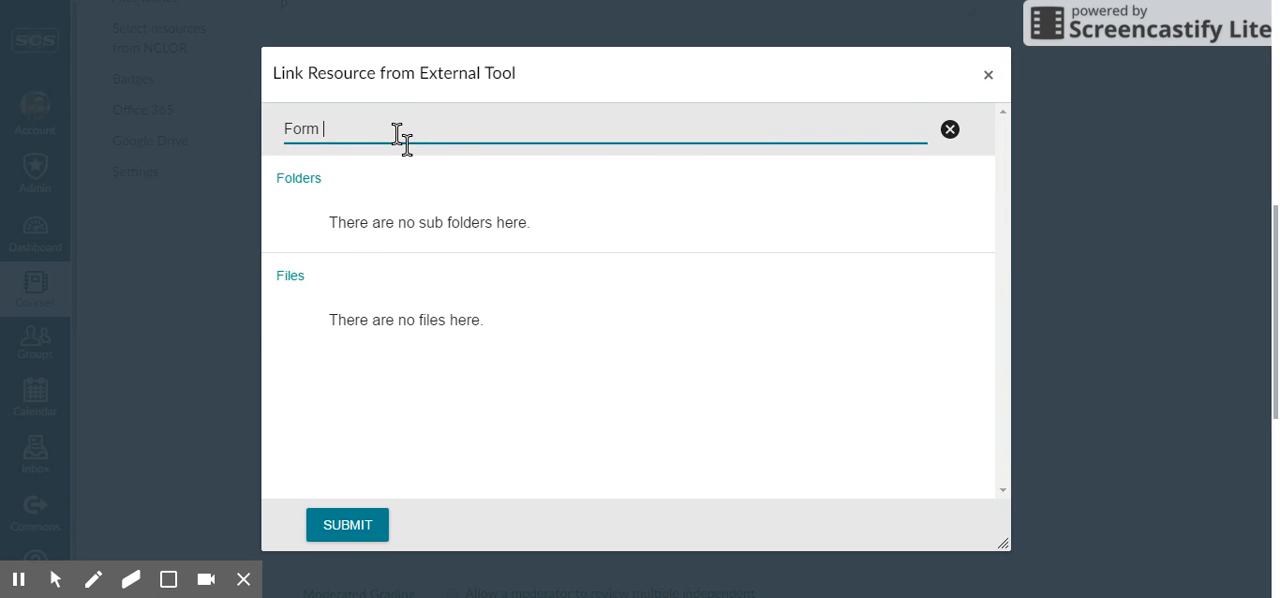
click(949, 130)
Open the NCGP Documents folder inside the ITS-North folder
scroll(555, 258, down, 3)
scroll(480, 255, down, 3)
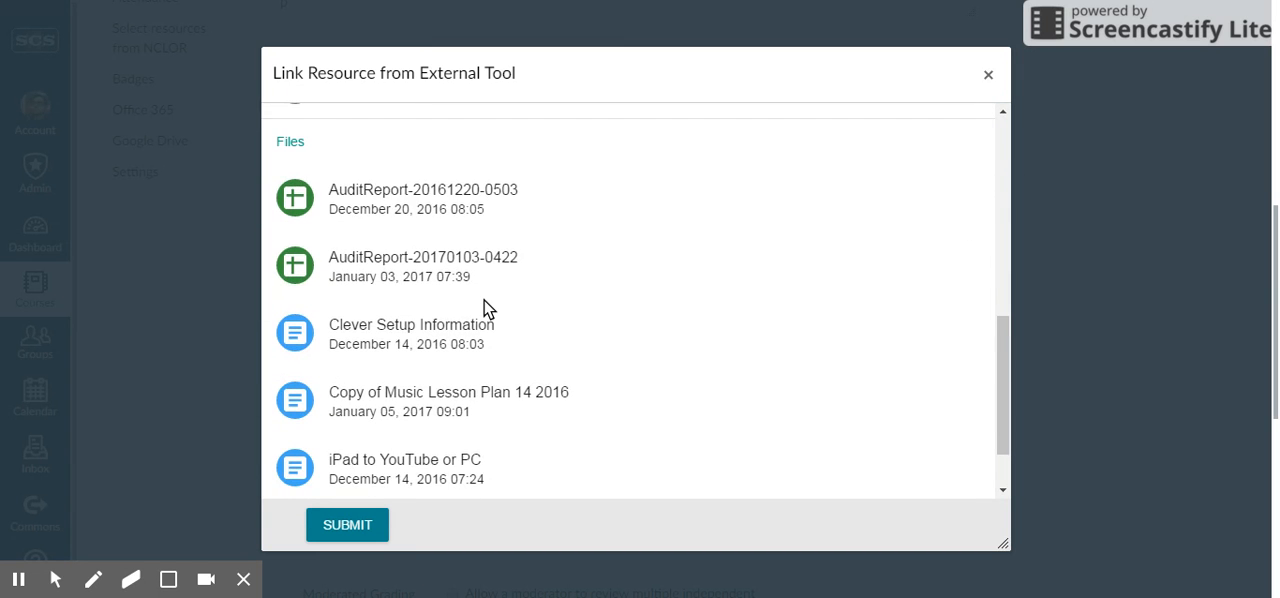
scroll(486, 265, up, 3)
scroll(490, 295, up, 2)
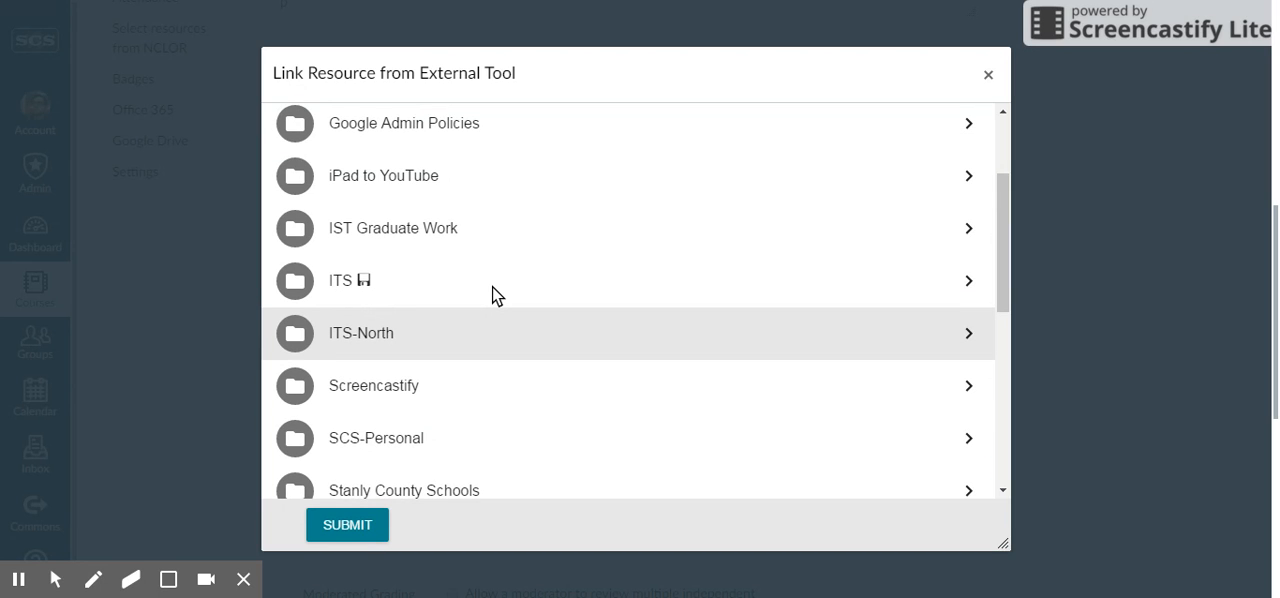
click(356, 330)
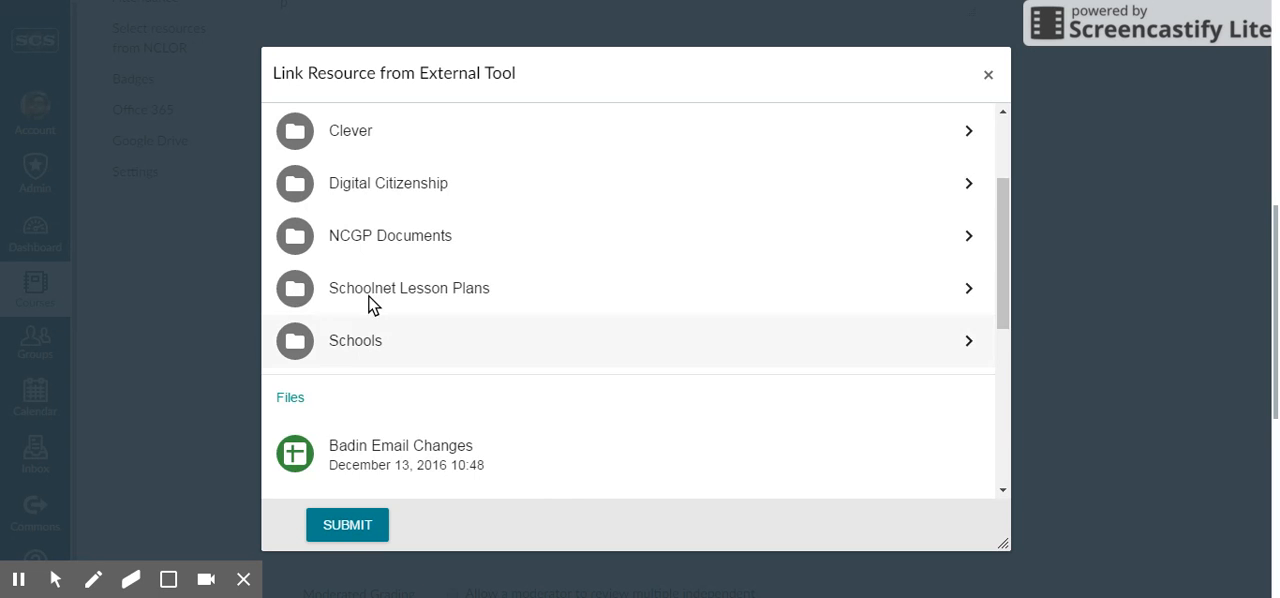
click(368, 236)
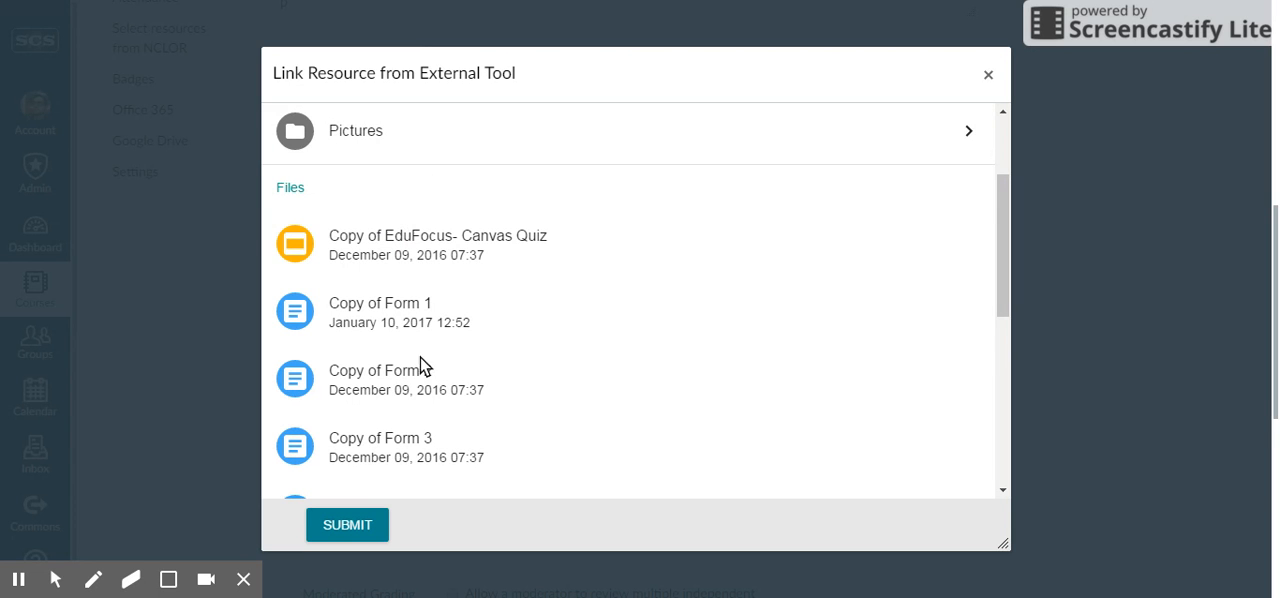
Search the folder for "Form 1" and submit the file Copy of Form 1 as the linked resource
scroll(400, 200, up, 5)
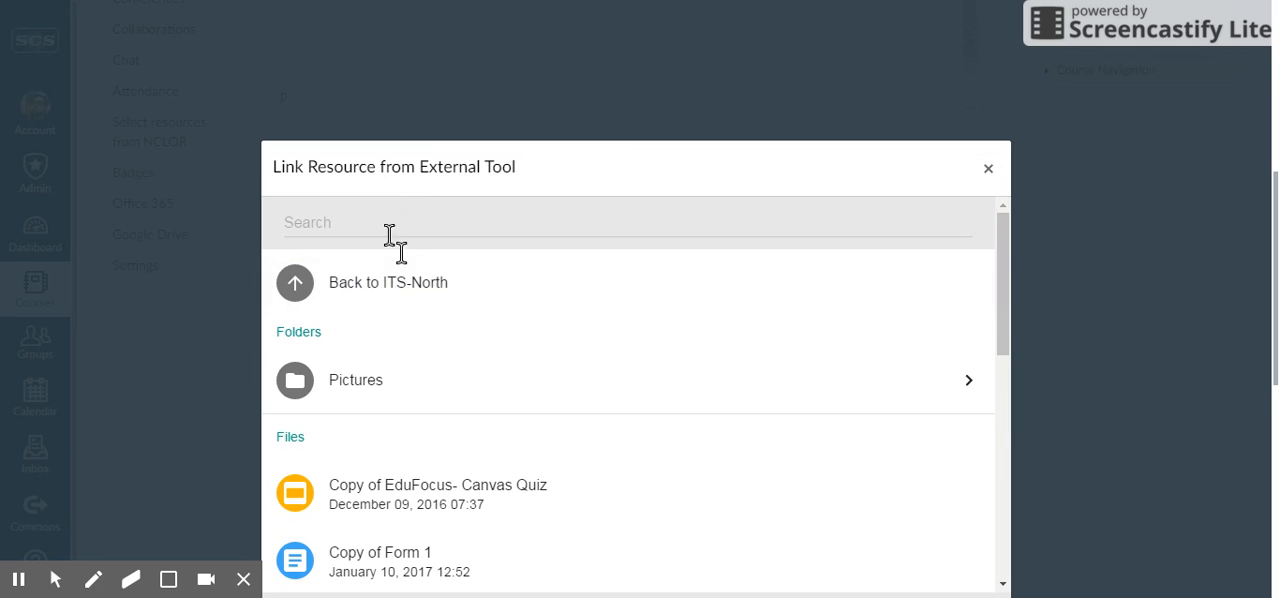
click(392, 236)
text(Form)
key(Return)
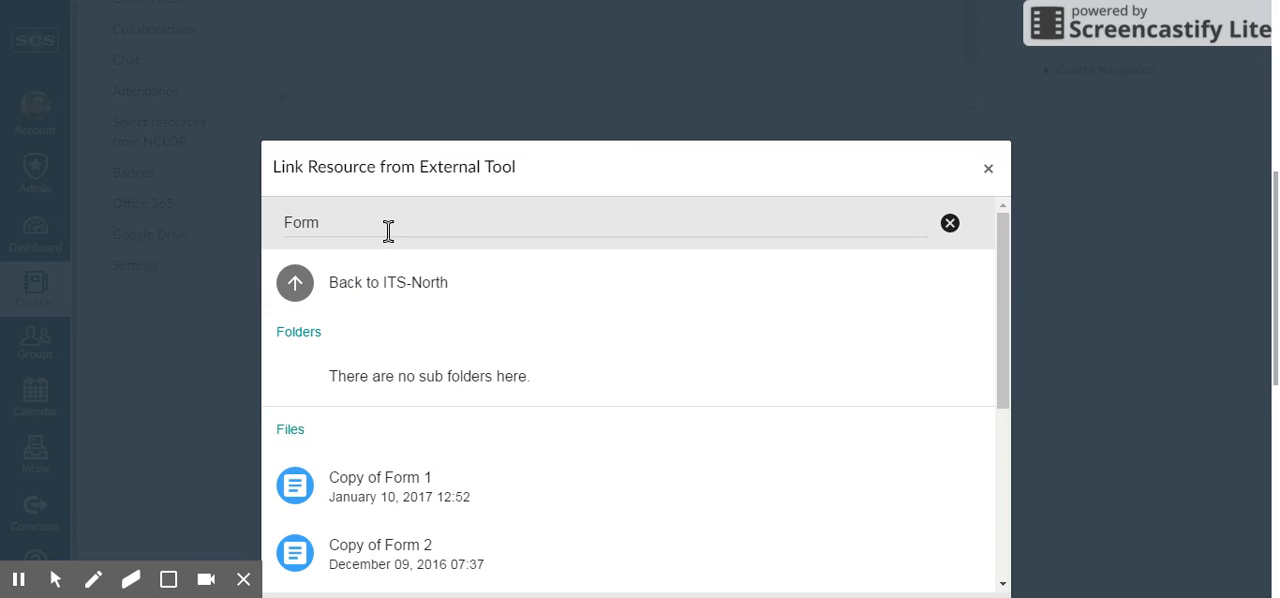
click(390, 232)
text(1)
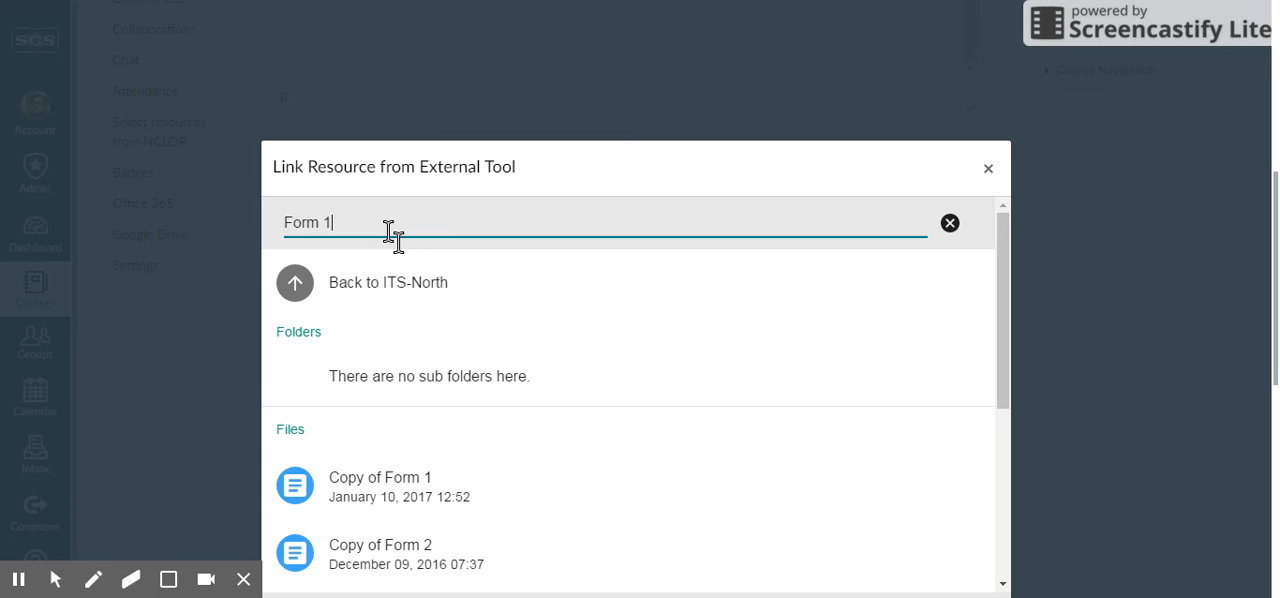
click(400, 482)
click(408, 331)
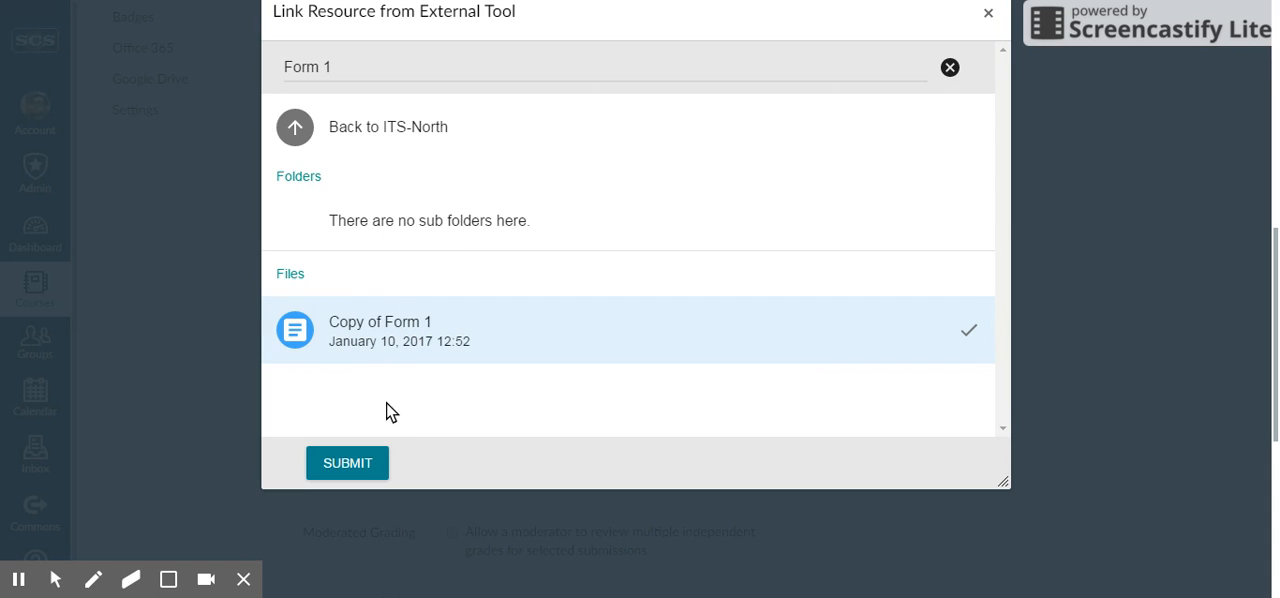
click(341, 462)
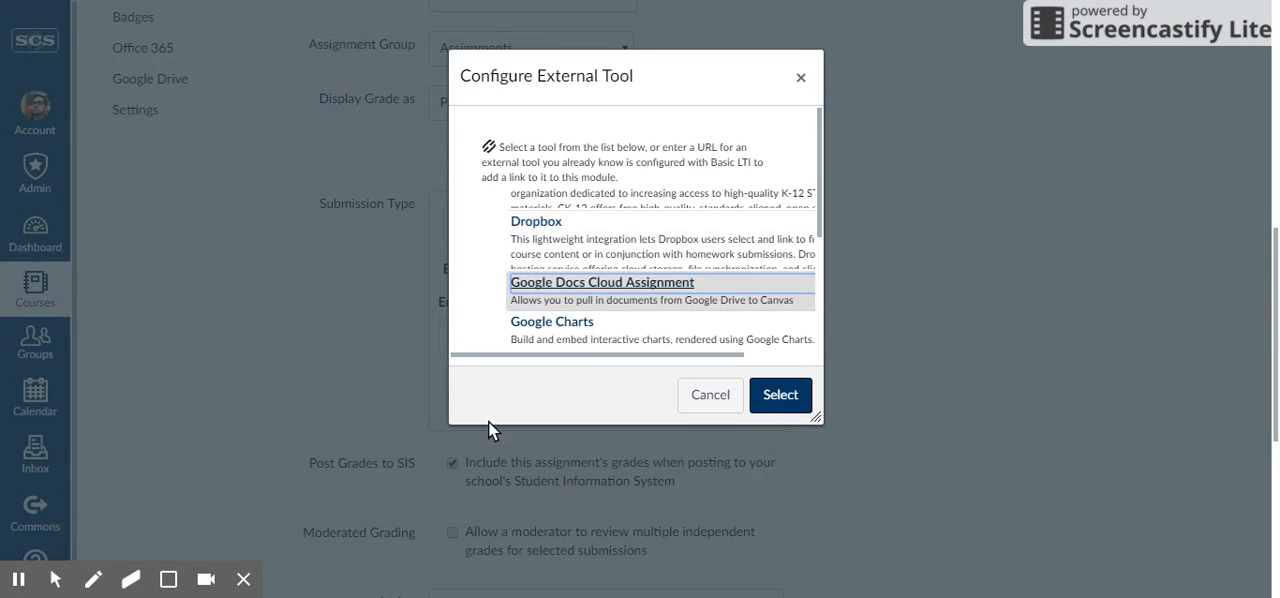
Confirm the selected external tool, save and publish the assignment, and look over its embedded document
click(772, 396)
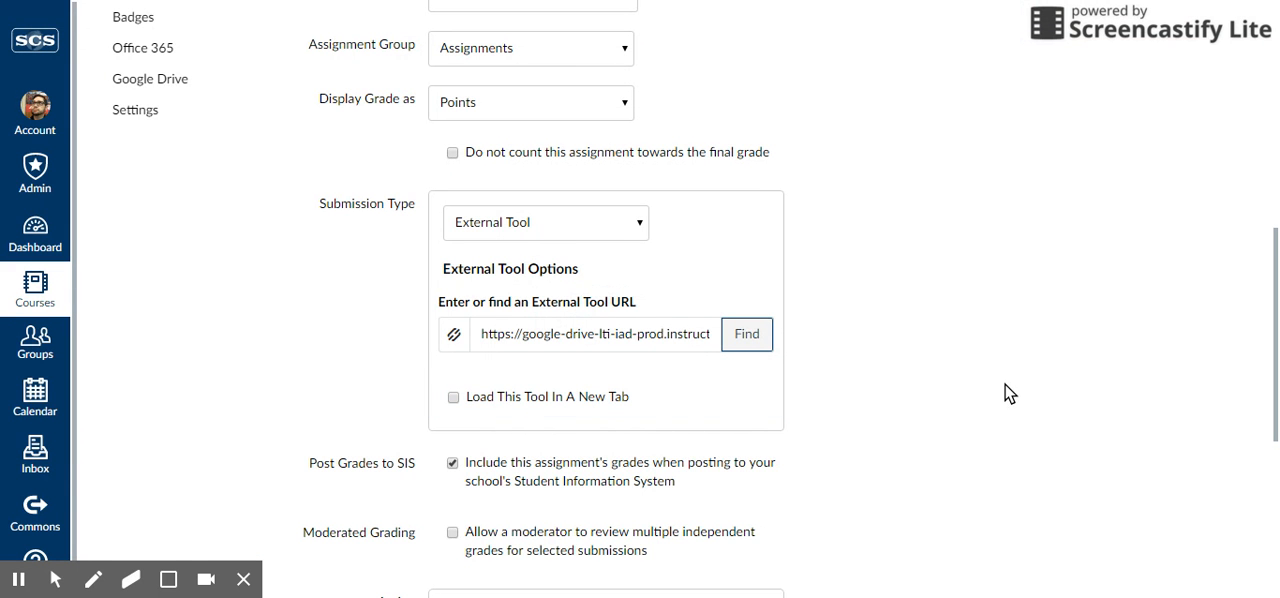
scroll(1008, 393, down, 4)
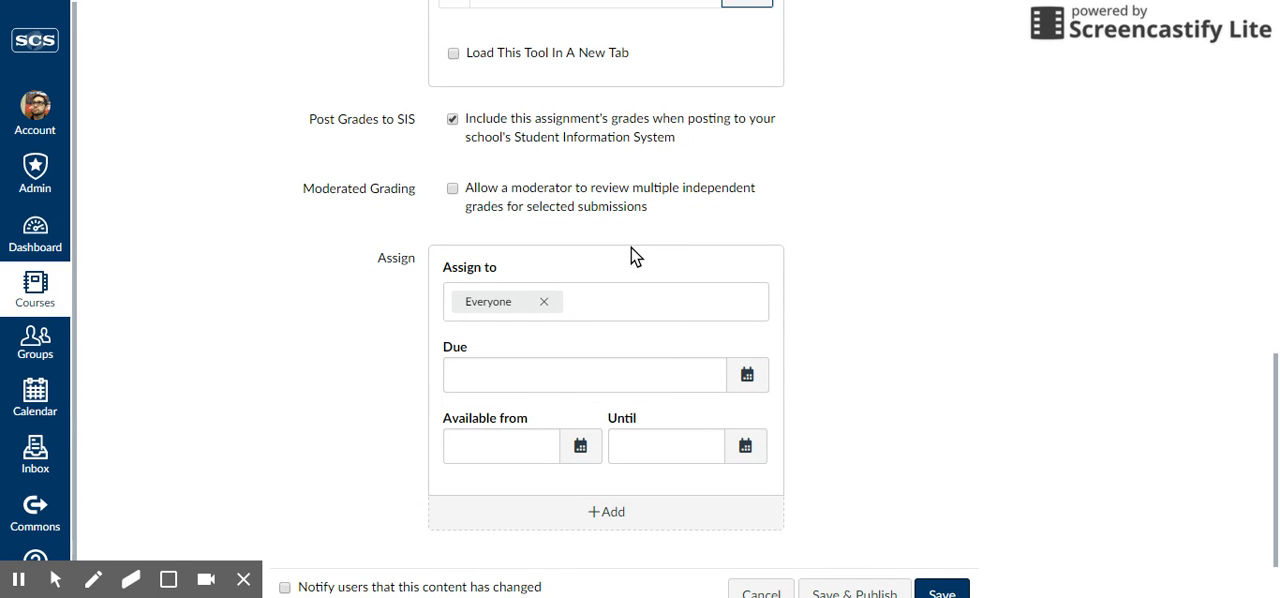
scroll(755, 268, down, 1)
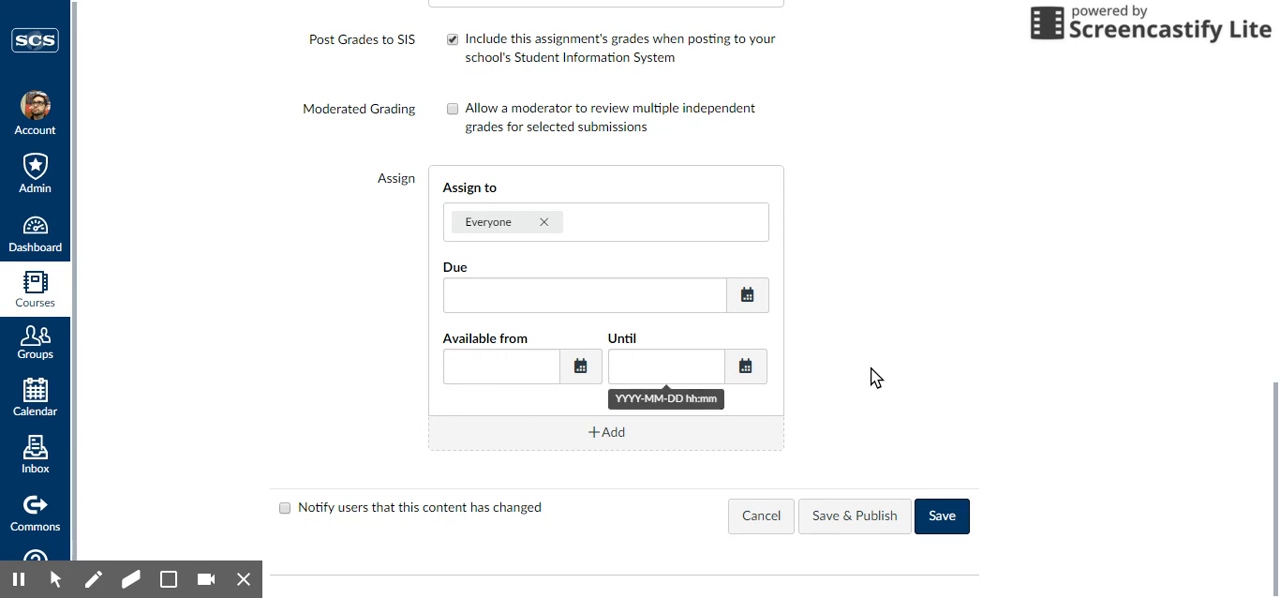
click(845, 521)
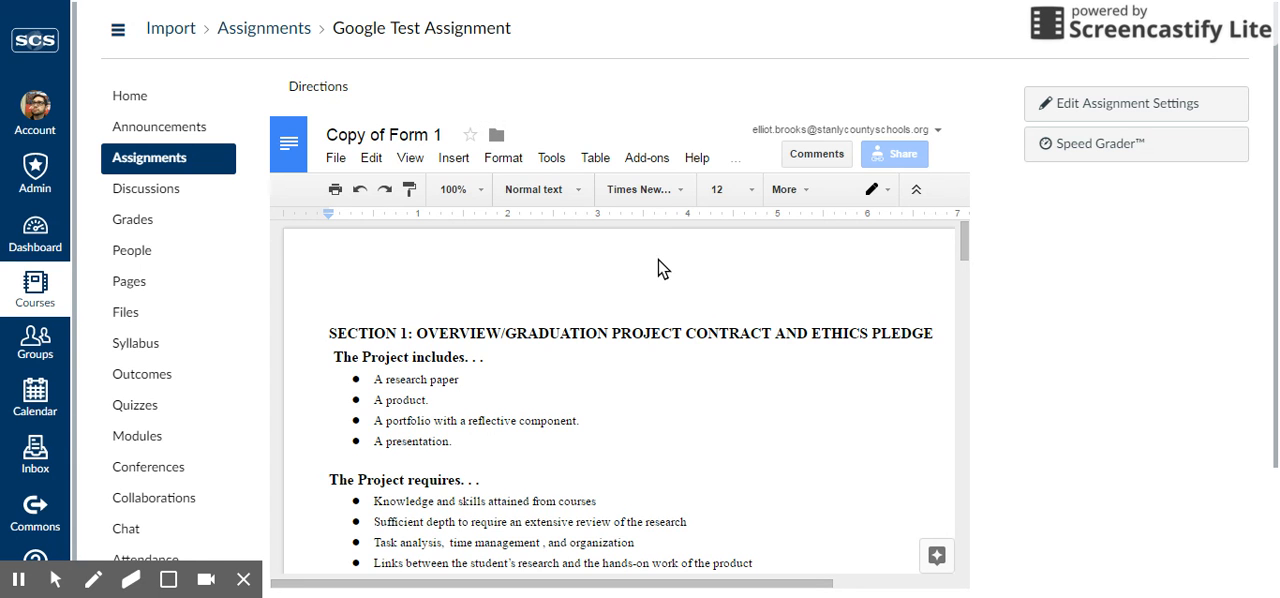
scroll(780, 270, down, 3)
scroll(1034, 309, down, 3)
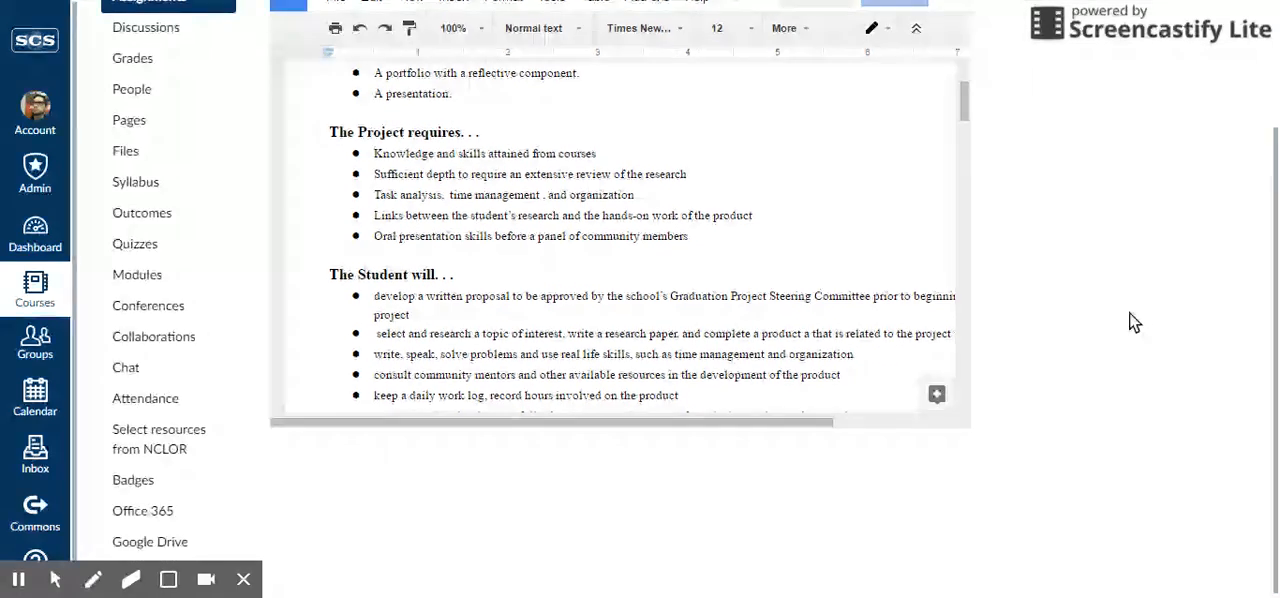
scroll(1000, 335, up, 3)
scroll(571, 366, up, 3)
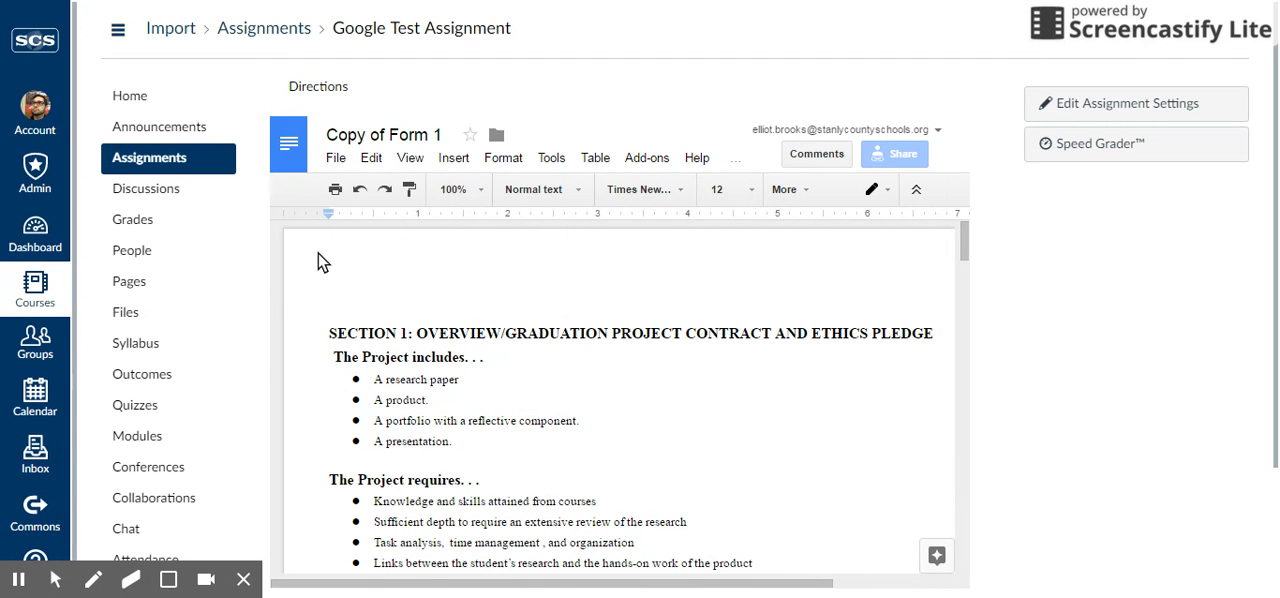
Return to the dashboard and open the Test Class course
click(22, 241)
scroll(708, 251, down, 4)
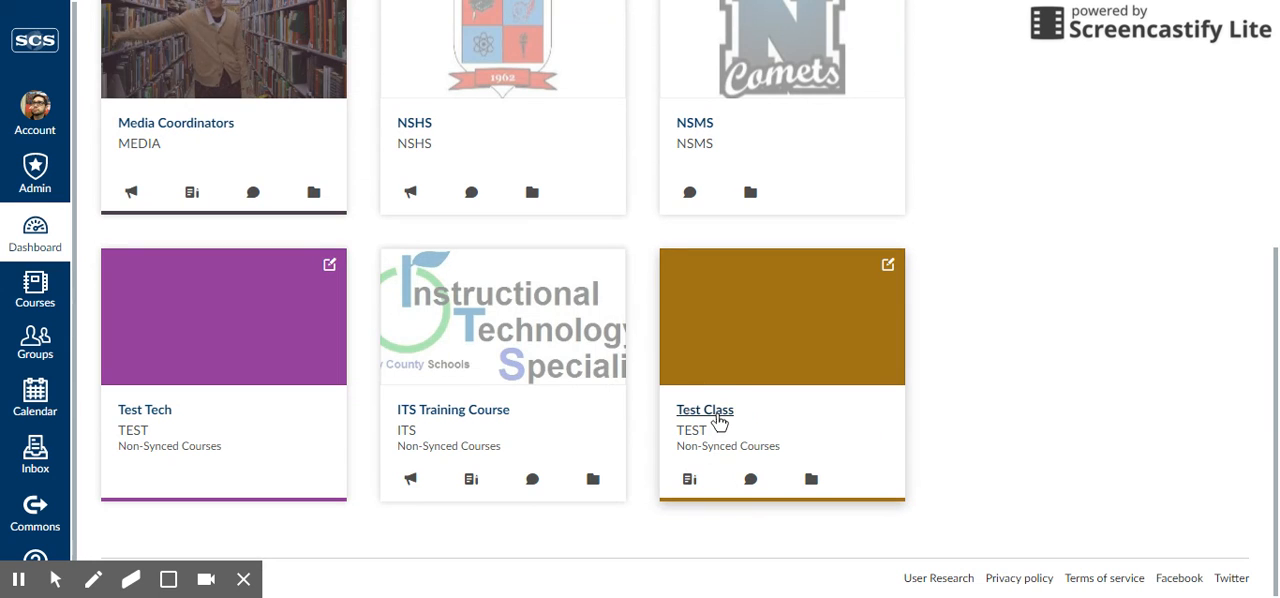
click(712, 410)
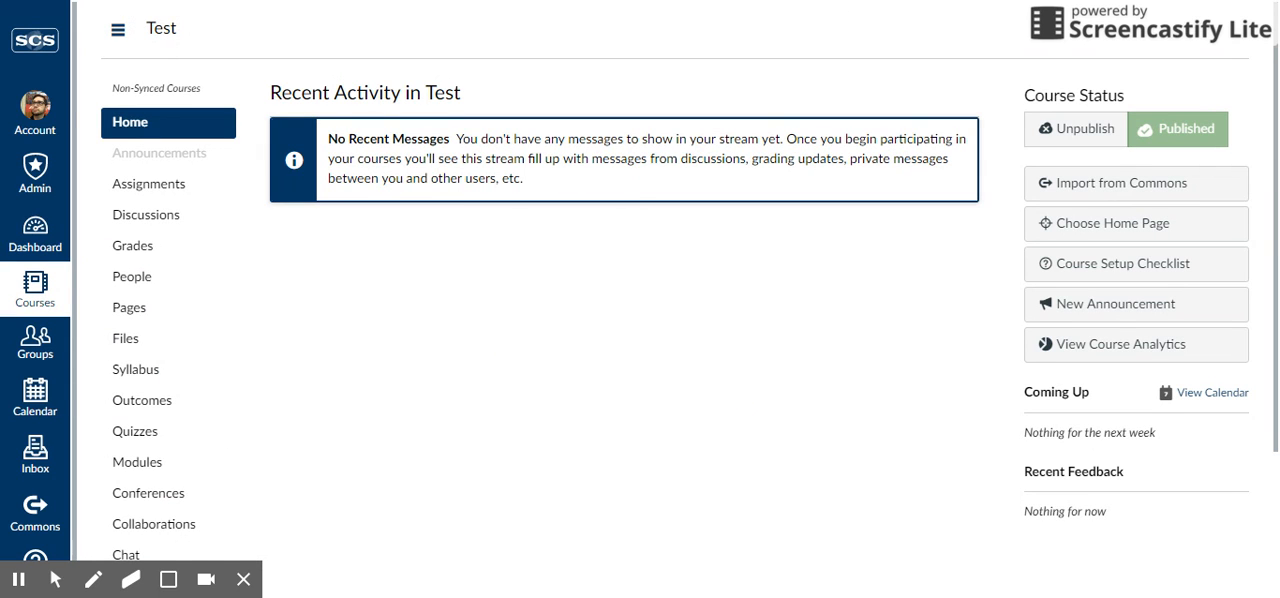
Open the Testing 123 assignment from the course's assignment list
click(163, 193)
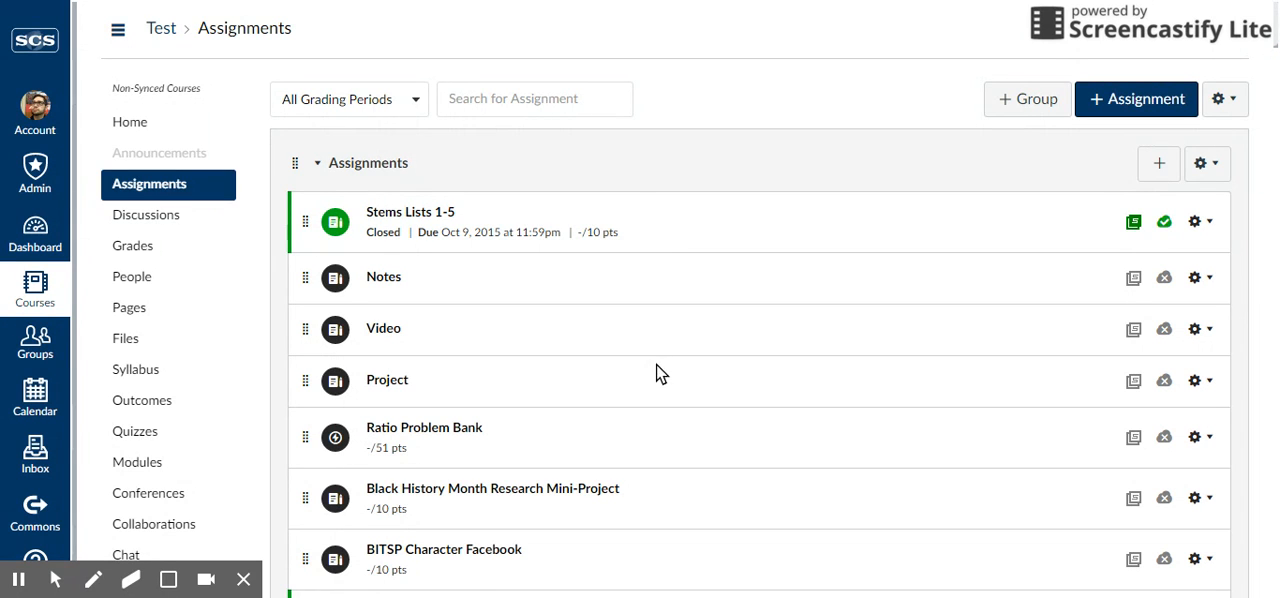
scroll(600, 320, down, 3)
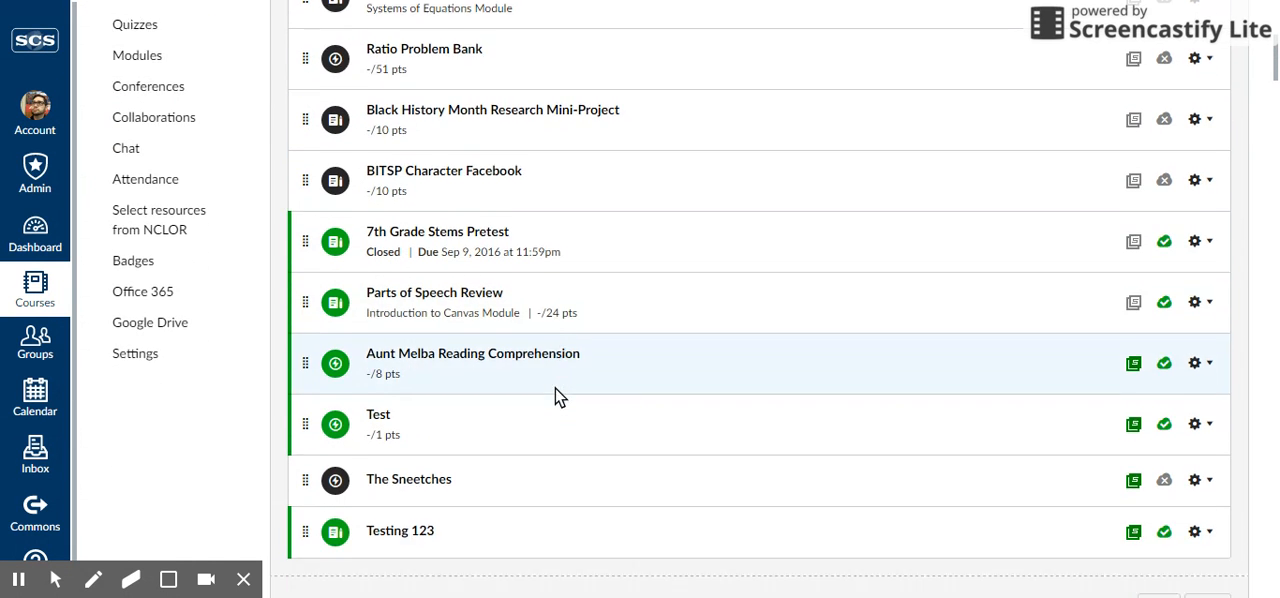
scroll(557, 398, down, 2)
drag(380, 442, 380, 445)
click(378, 443)
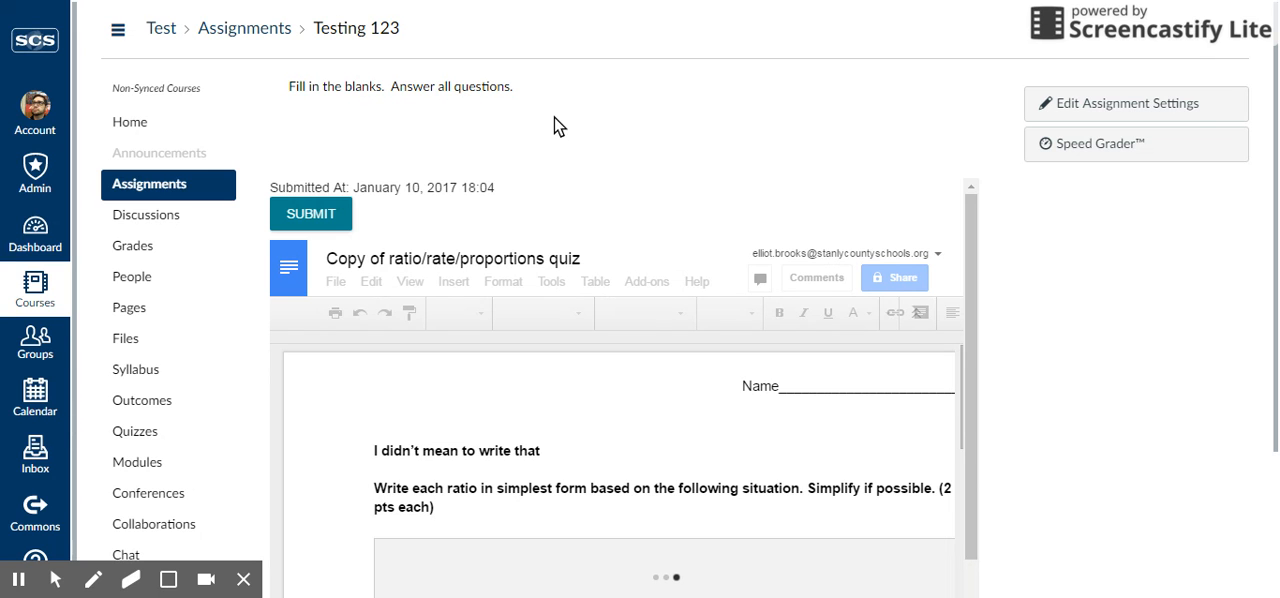
Examine the assignment's submission time and the questions in the embedded ratio/rate/proportions quiz
scroll(420, 406, down, 1)
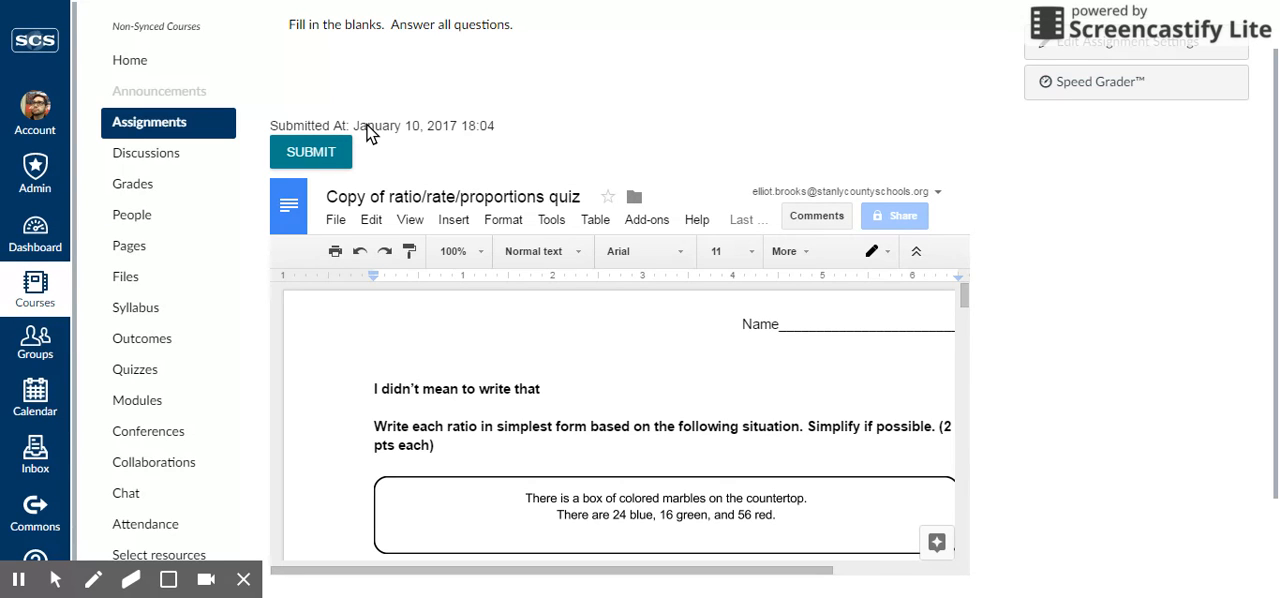
scroll(378, 137, up, 1)
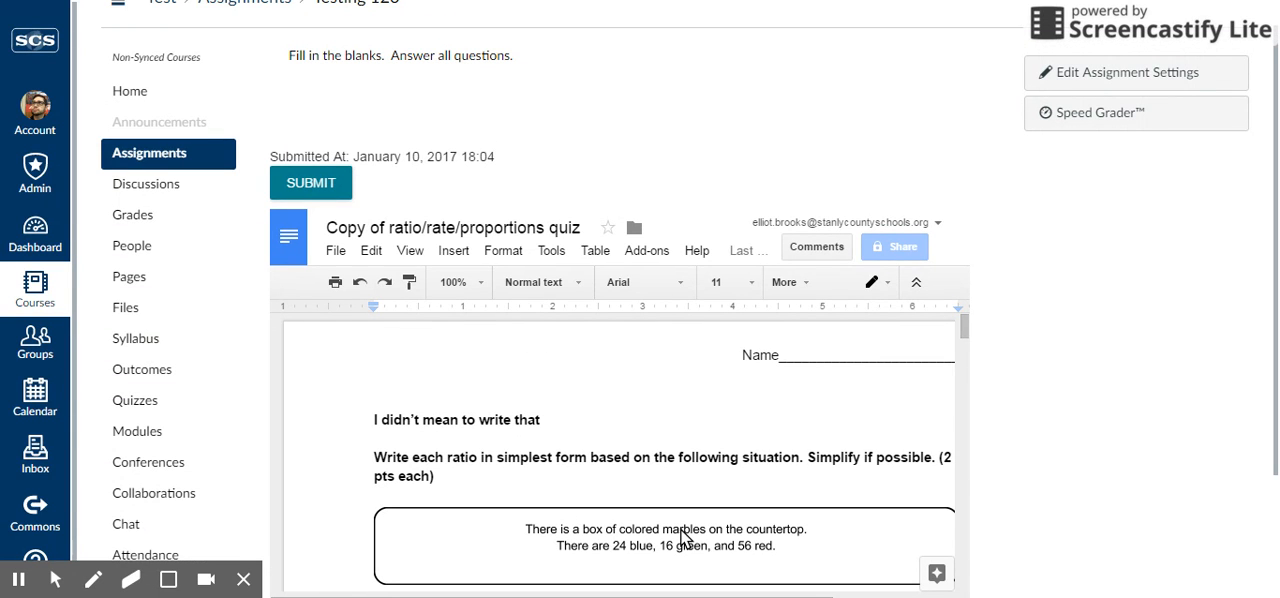
scroll(545, 440, down, 3)
scroll(510, 432, up, 3)
scroll(600, 490, down, 2)
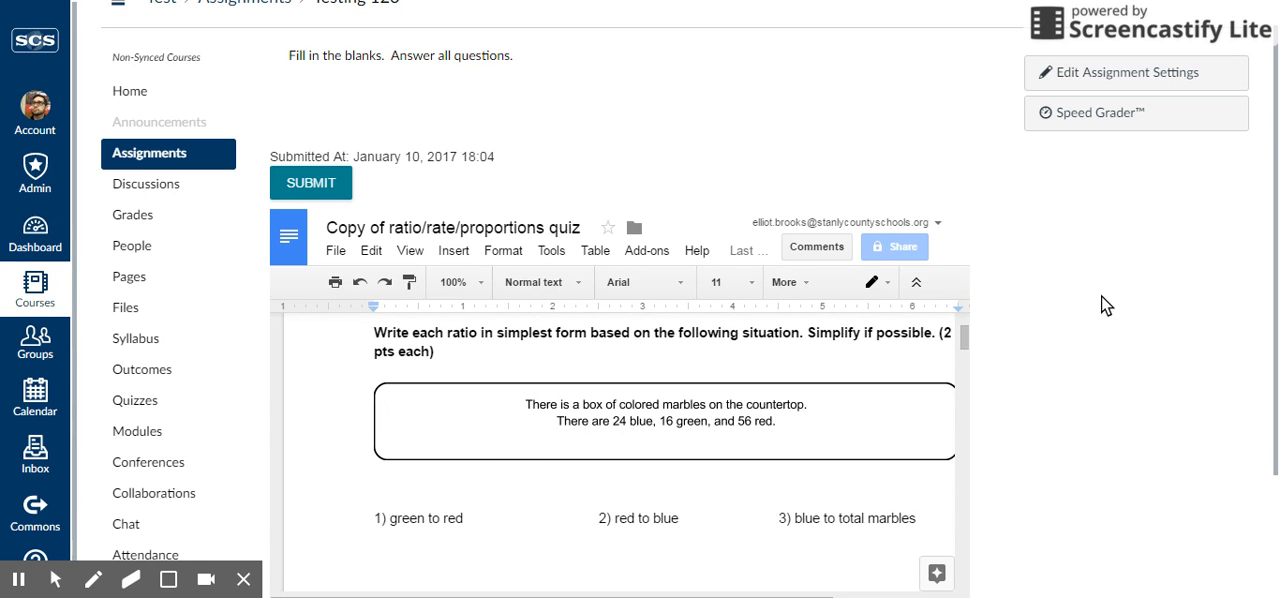
scroll(1101, 300, down, 2)
scroll(545, 298, up, 2)
Delete the line "I didn't mean to write that" and the ratio instruction paragraph below it from the quiz document
drag(547, 261, 421, 263)
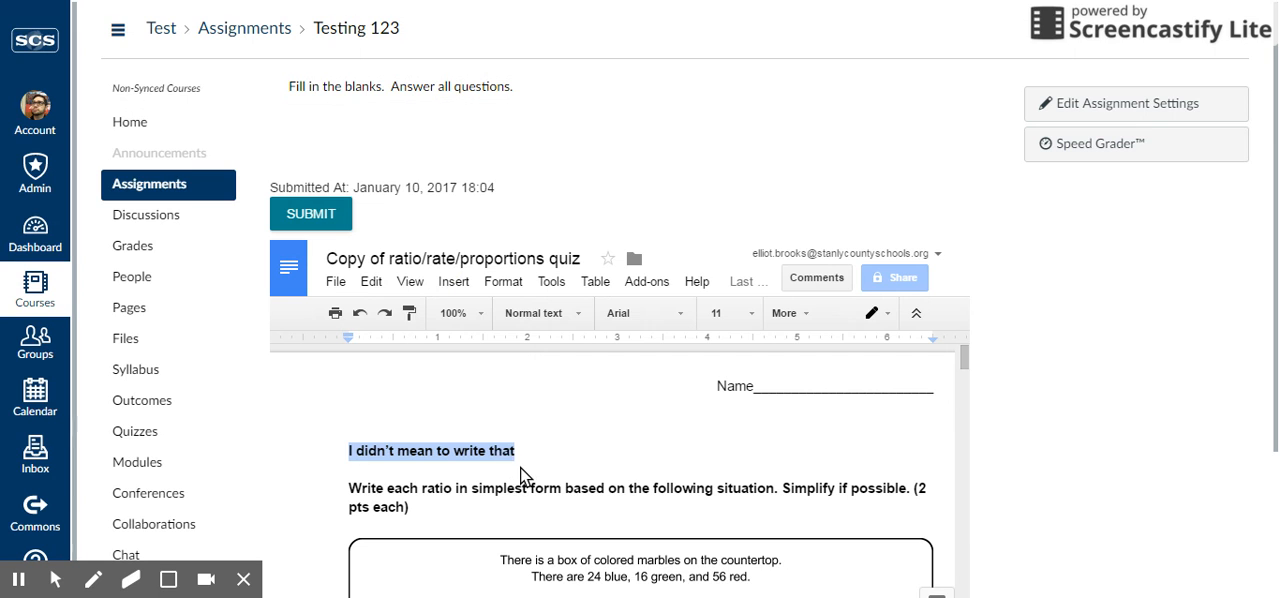
key(BackSpace)
triple_click(355, 490)
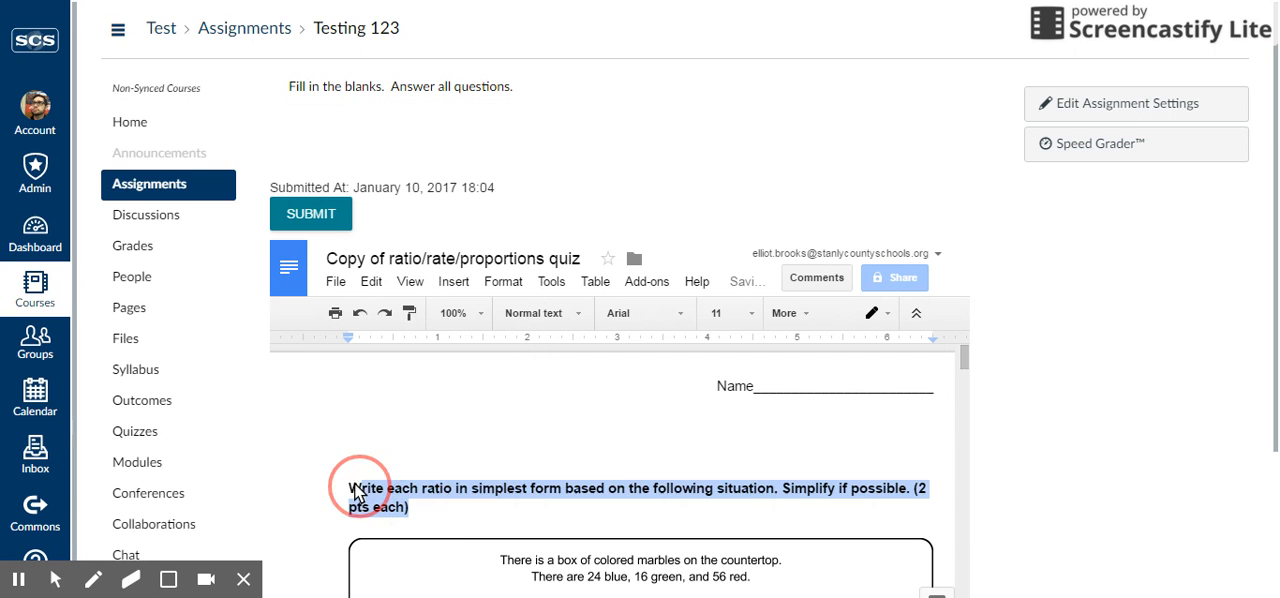
key(BackSpace)
Submit the edited quiz document for the assignment and check the submission time
scroll(500, 443, down, 2)
scroll(564, 445, up, 2)
scroll(1020, 362, down, 2)
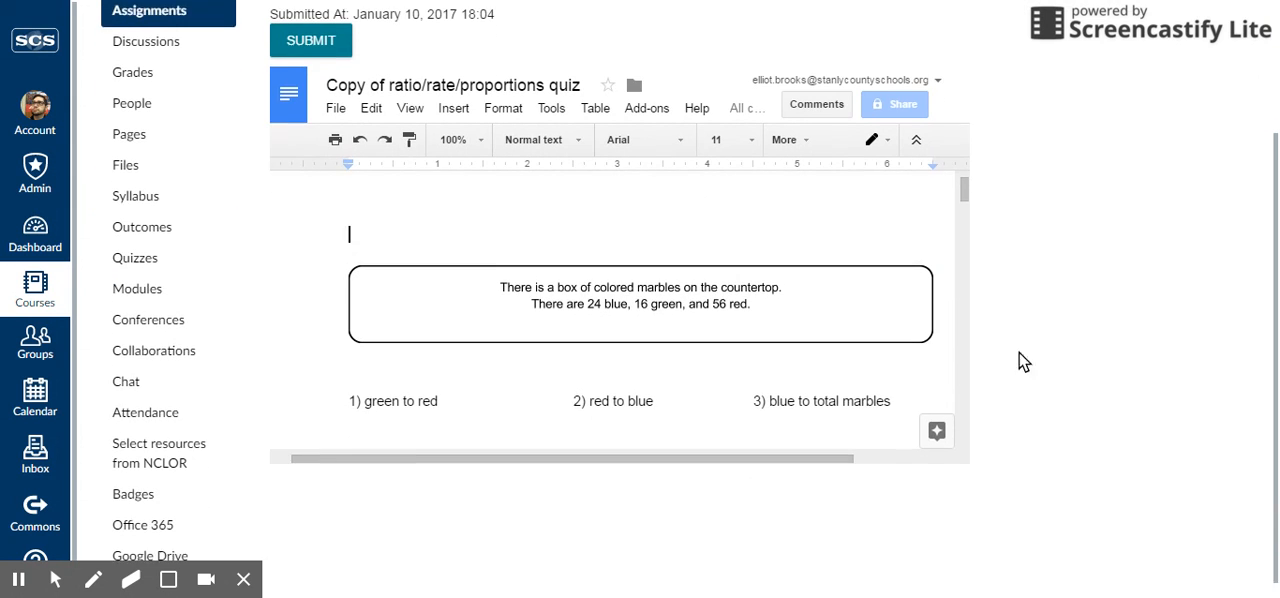
scroll(757, 320, down, 1)
scroll(446, 269, up, 3)
click(340, 30)
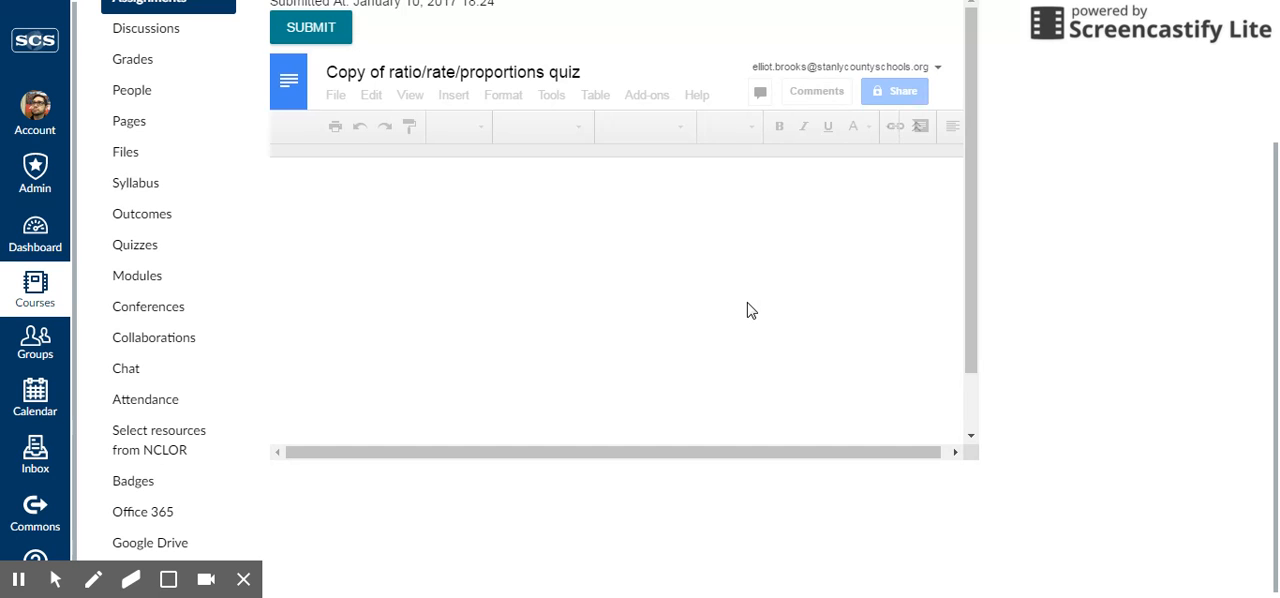
scroll(1055, 331, up, 2)
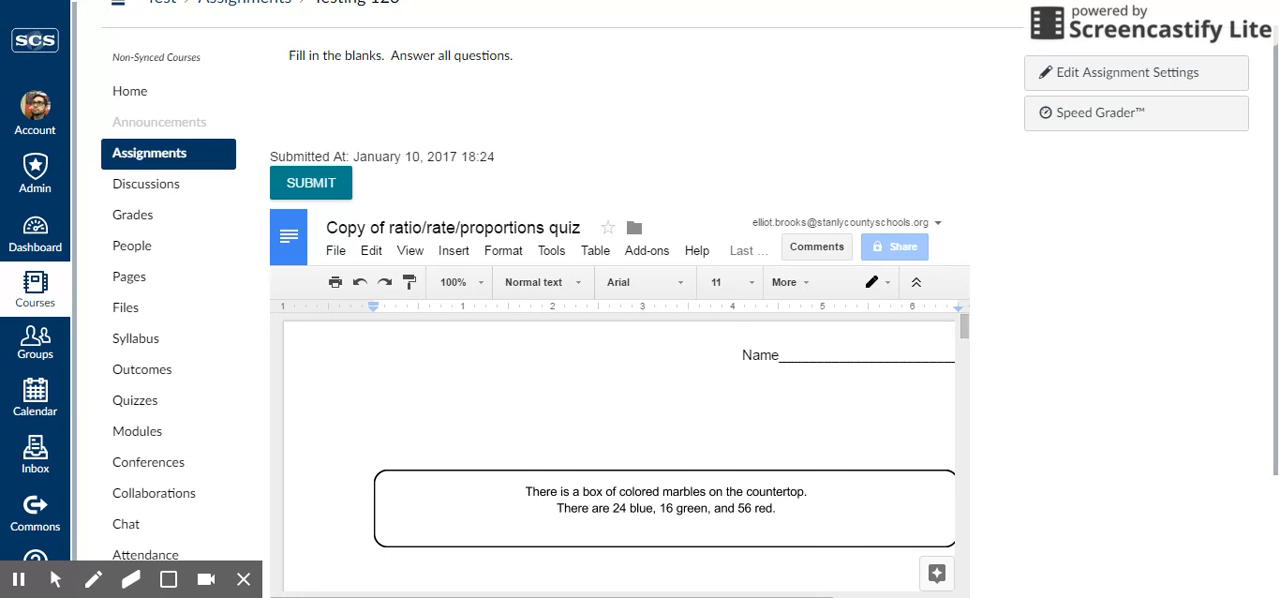
scroll(837, 250, up, 2)
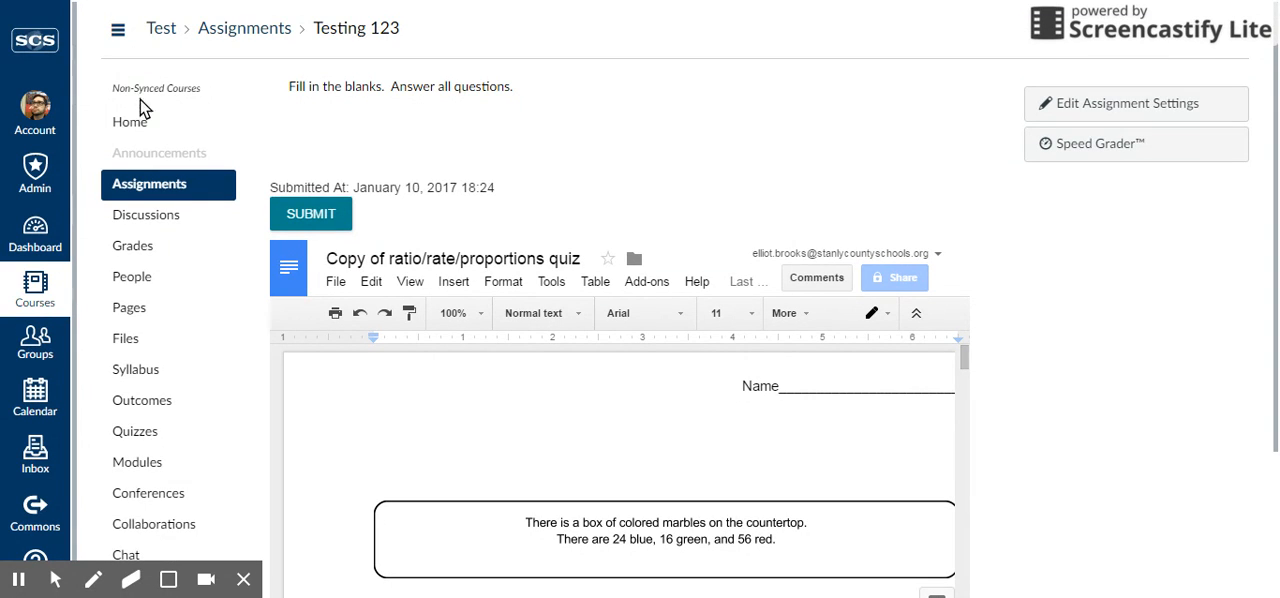